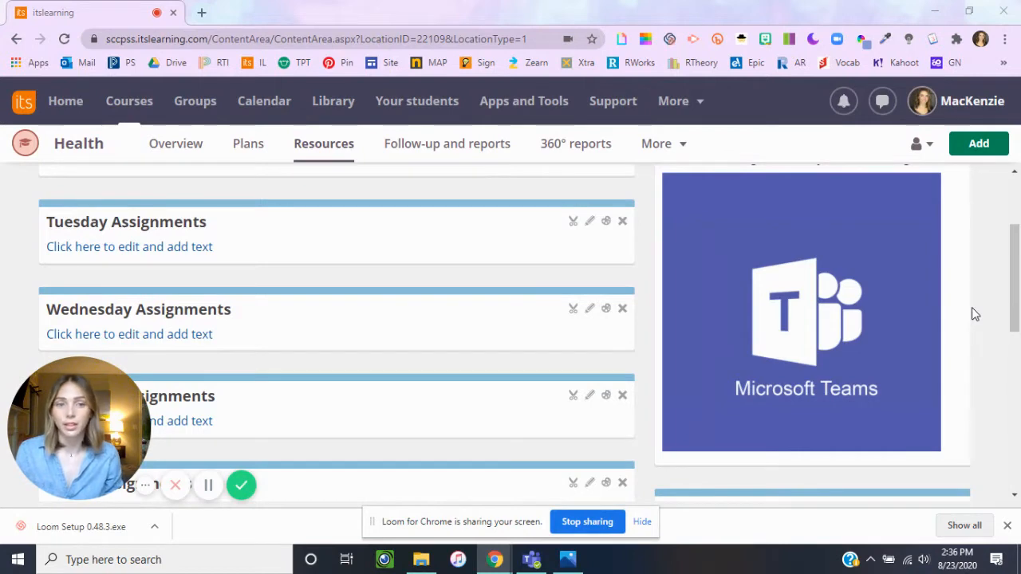
scroll(972, 311, up, 2)
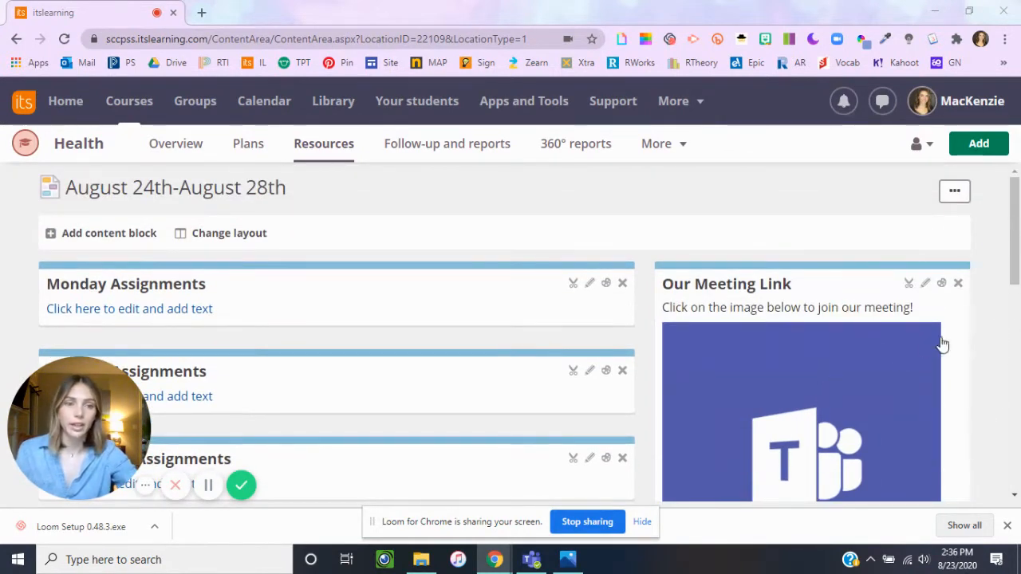
scroll(943, 345, down, 2)
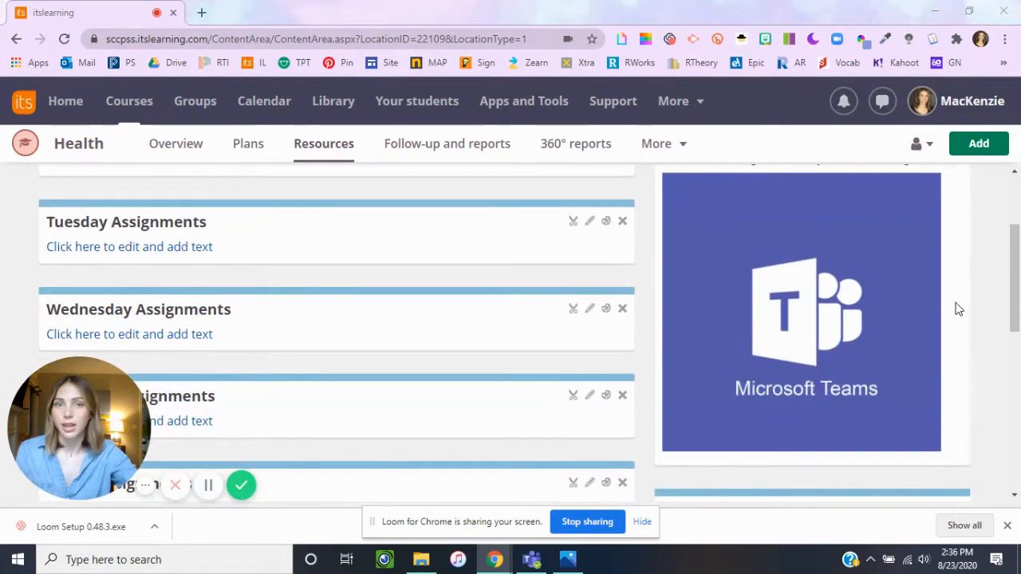
scroll(582, 335, up, 2)
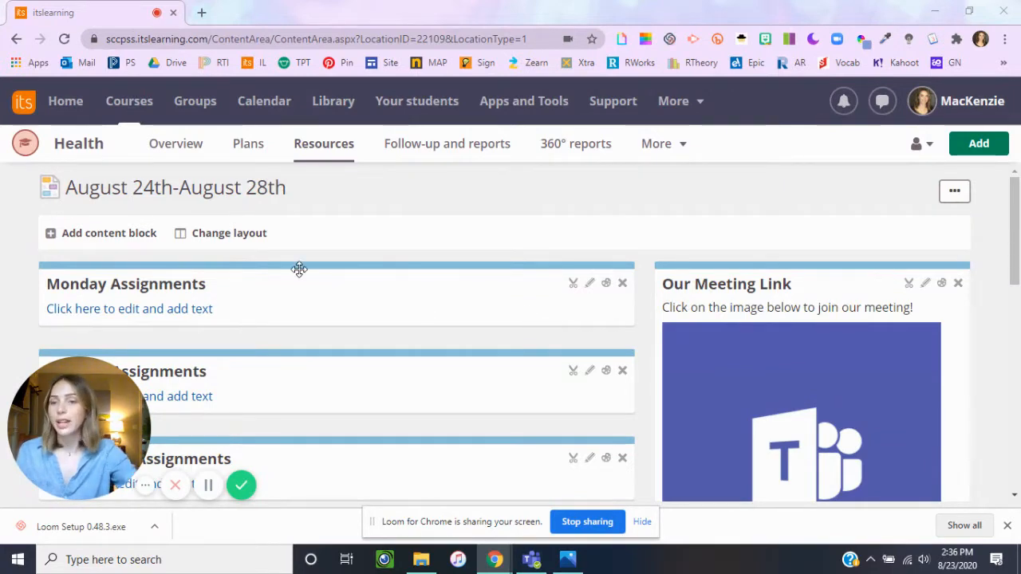
scroll(319, 269, down, 6)
scroll(337, 269, up, 4)
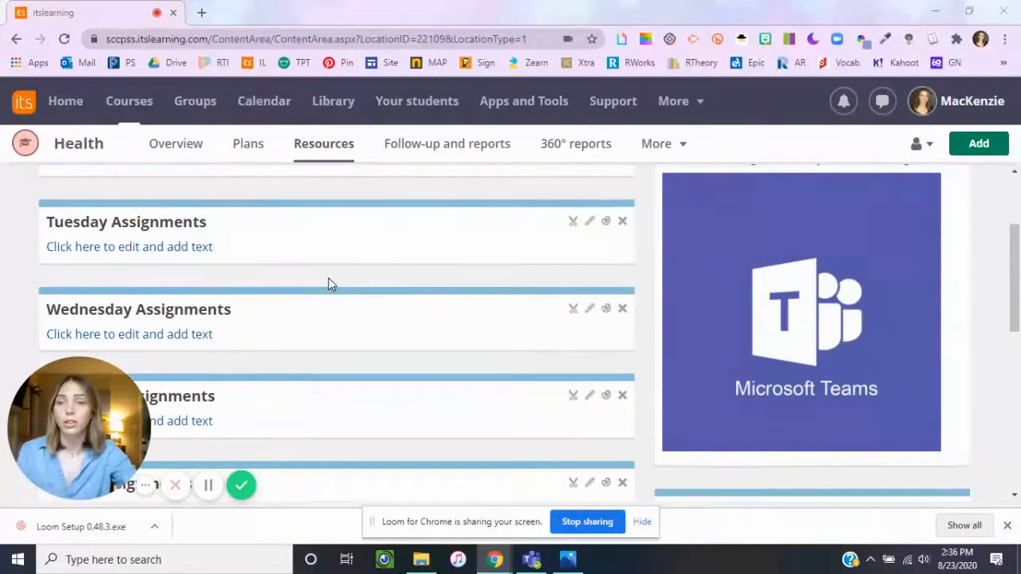
scroll(360, 290, up, 2)
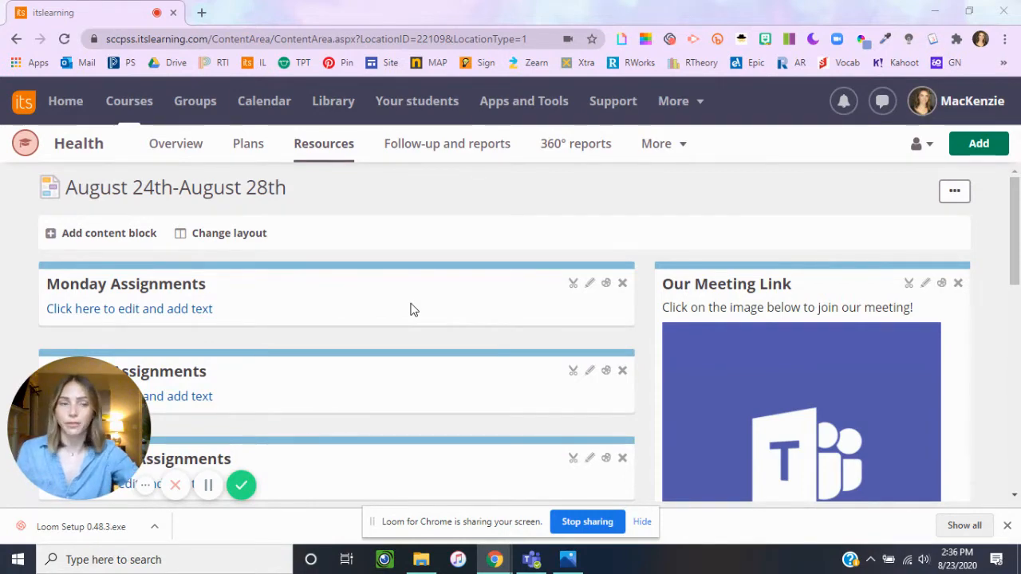
Step: Start a new assignment in the Health course and title it "Monday Survey"
click(981, 148)
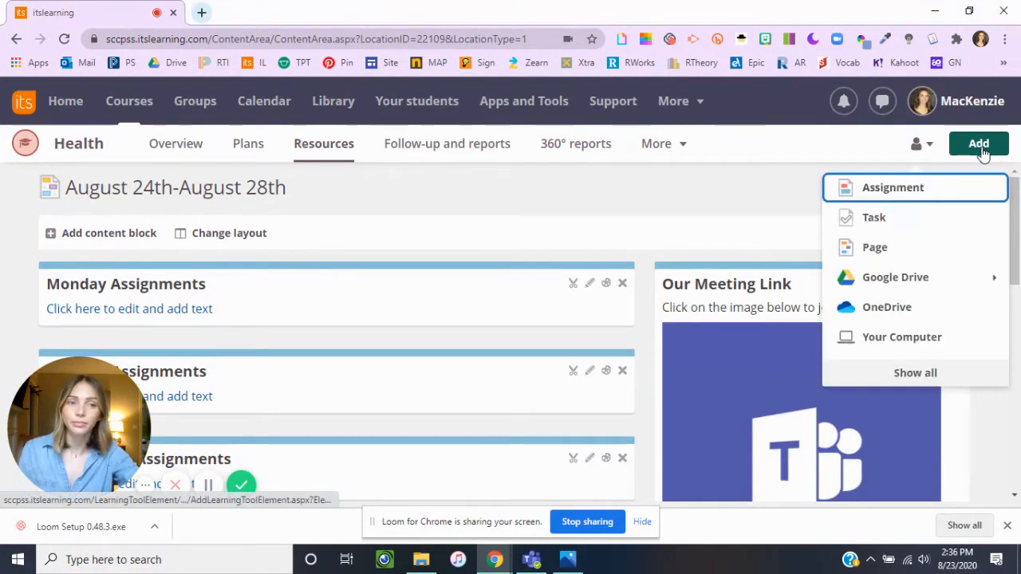
click(907, 192)
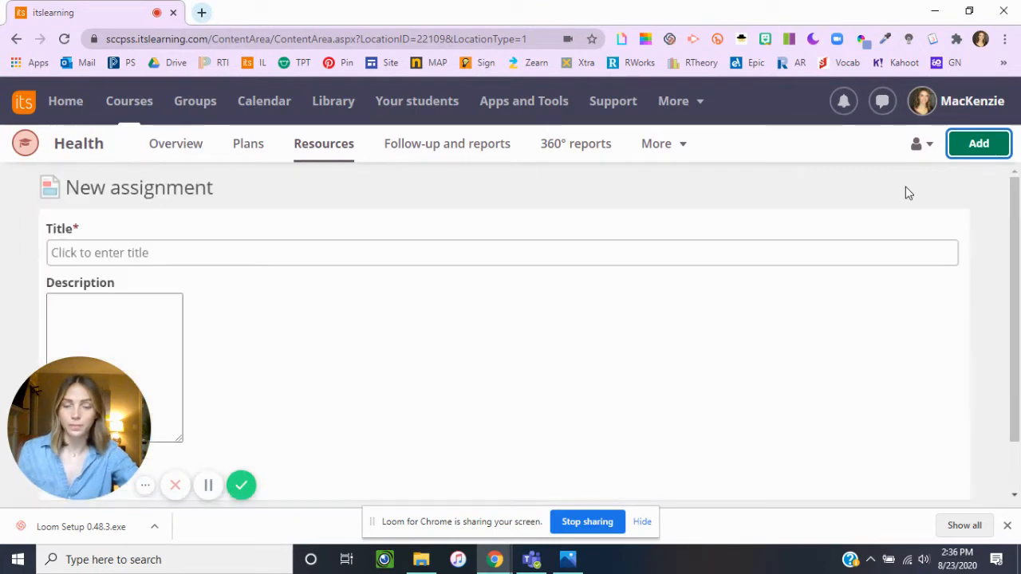
click(363, 310)
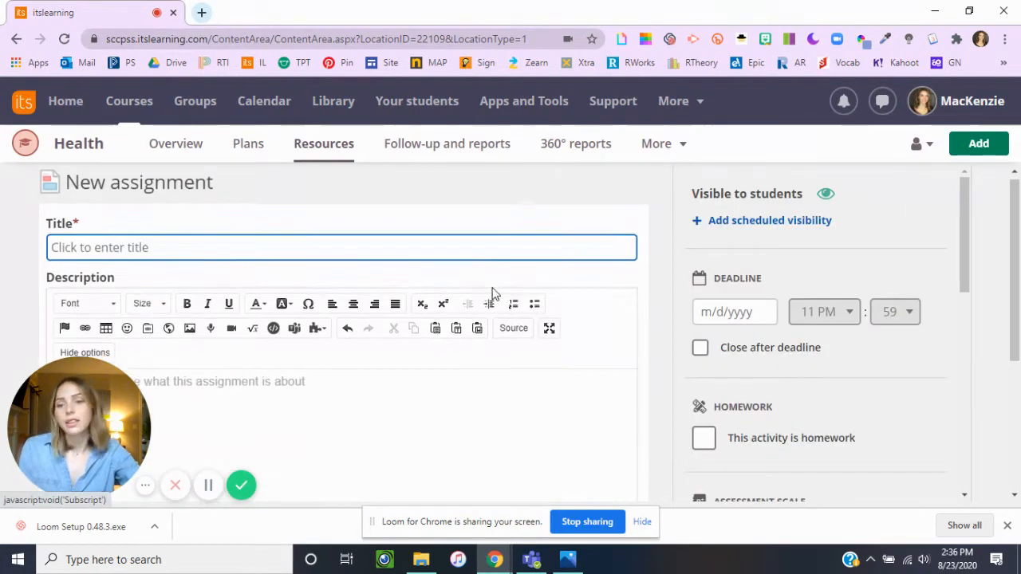
scroll(490, 298, down, 2)
scroll(489, 303, down, 2)
scroll(488, 311, up, 4)
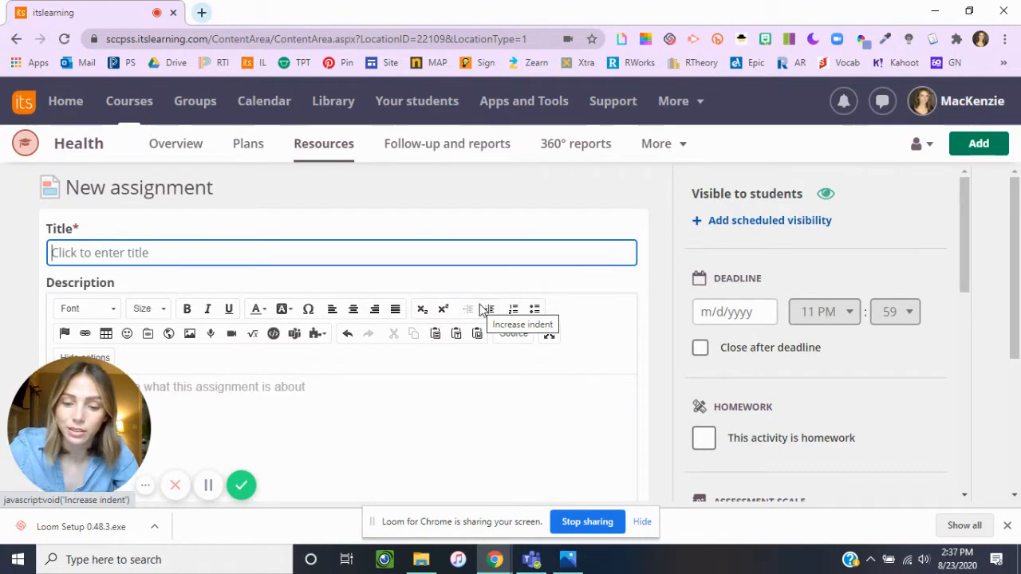
text(Monda)
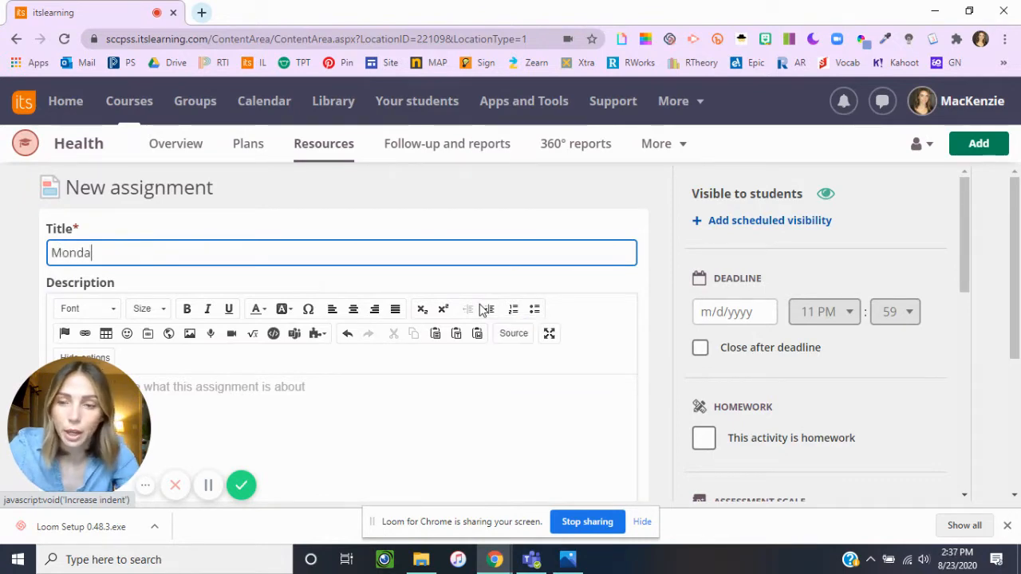
text(y Survey)
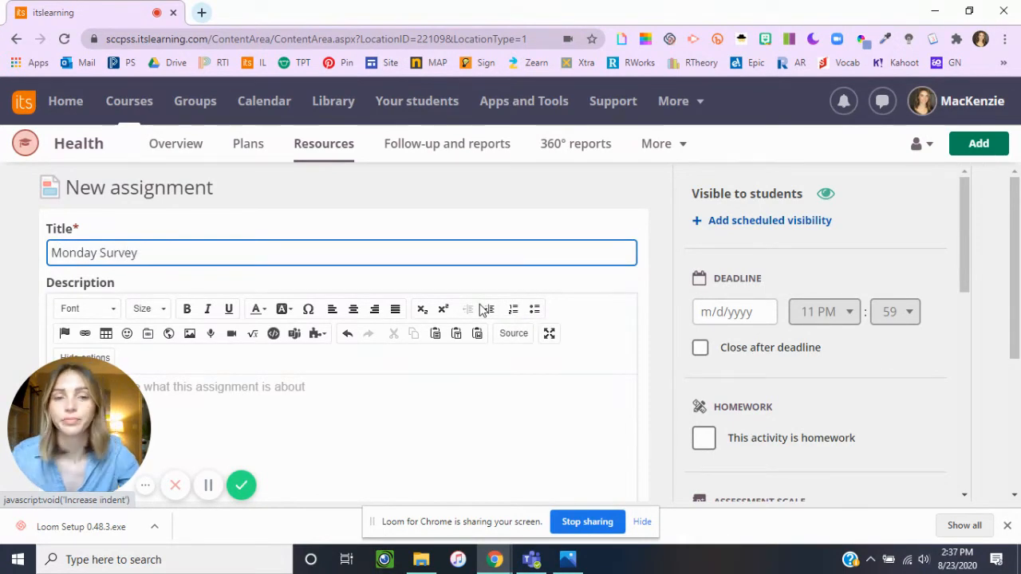
Step: Enter the assignment description "Complete all the slides then click submit."
scroll(340, 282, down, 2)
click(183, 264)
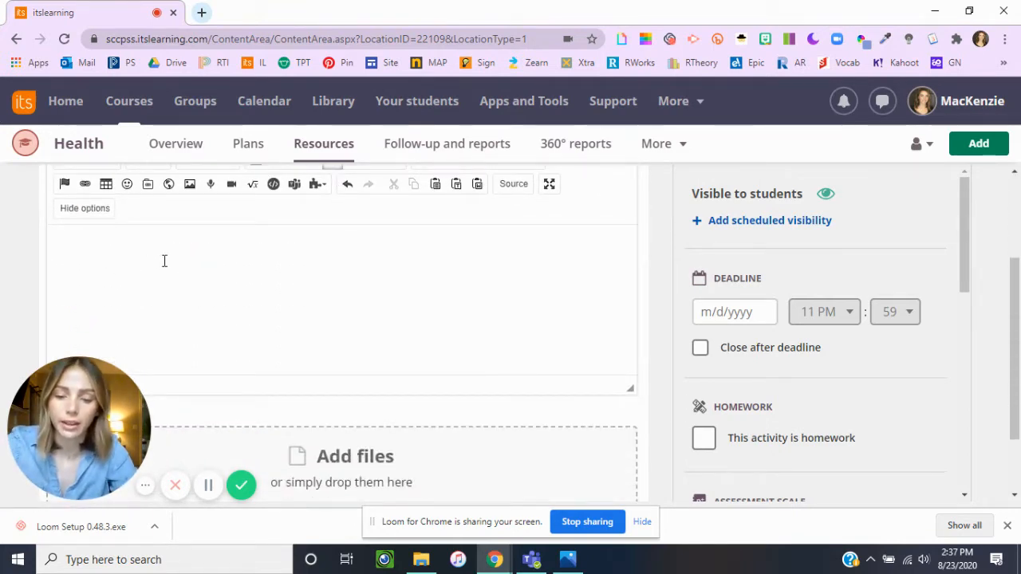
text(ete )
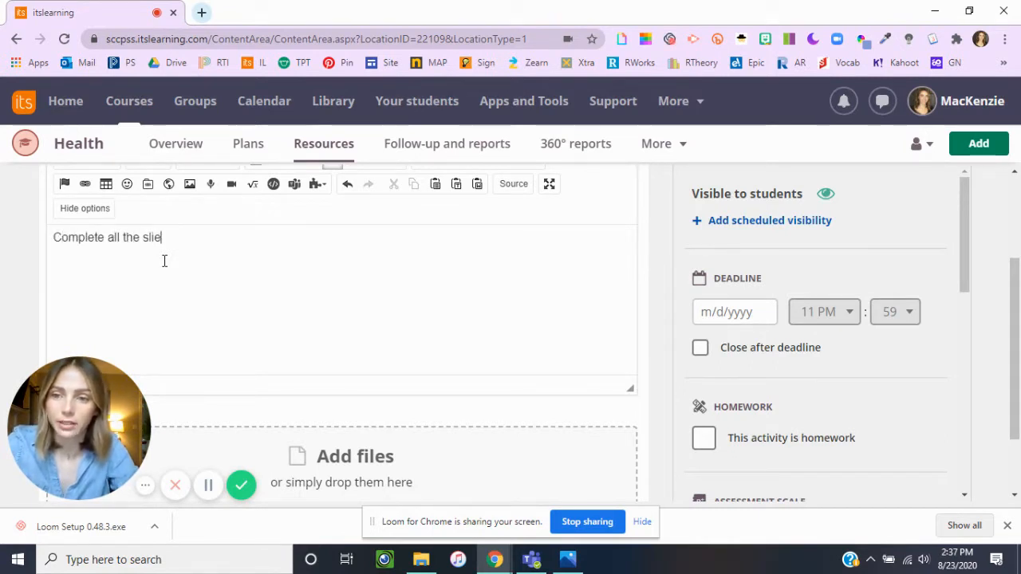
text(all the slides then click submit.)
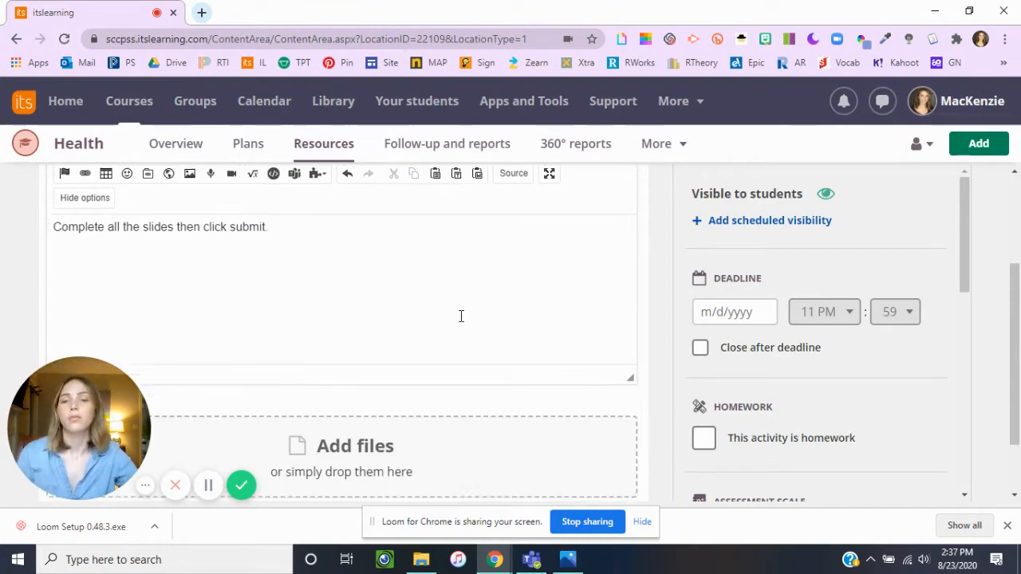
Step: Start adding a file from Google Drive's shared drives and open the 2020 - 2021 Distance Learning folder in JGS Third Grade
scroll(461, 319, down, 2)
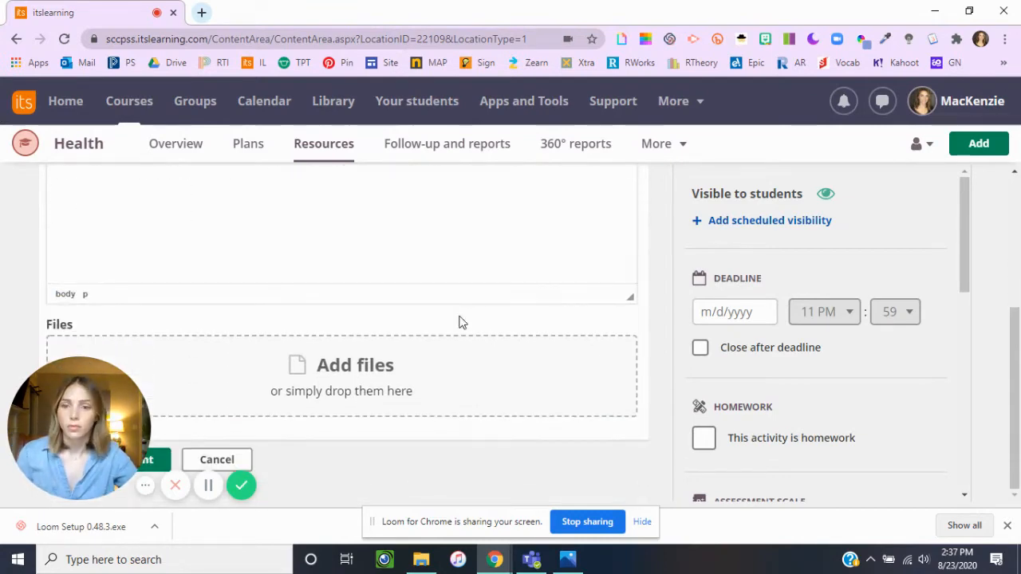
click(352, 383)
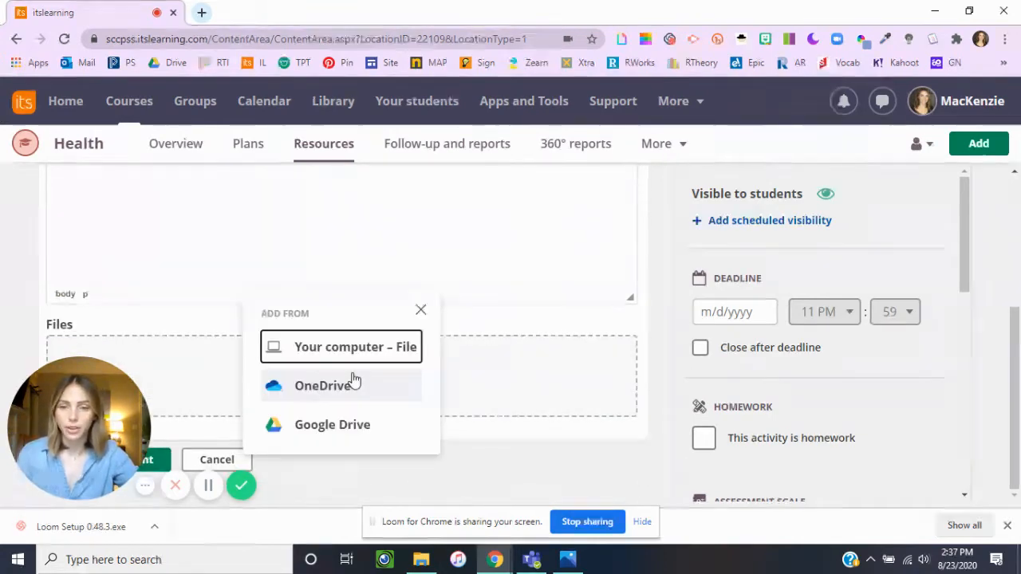
click(331, 431)
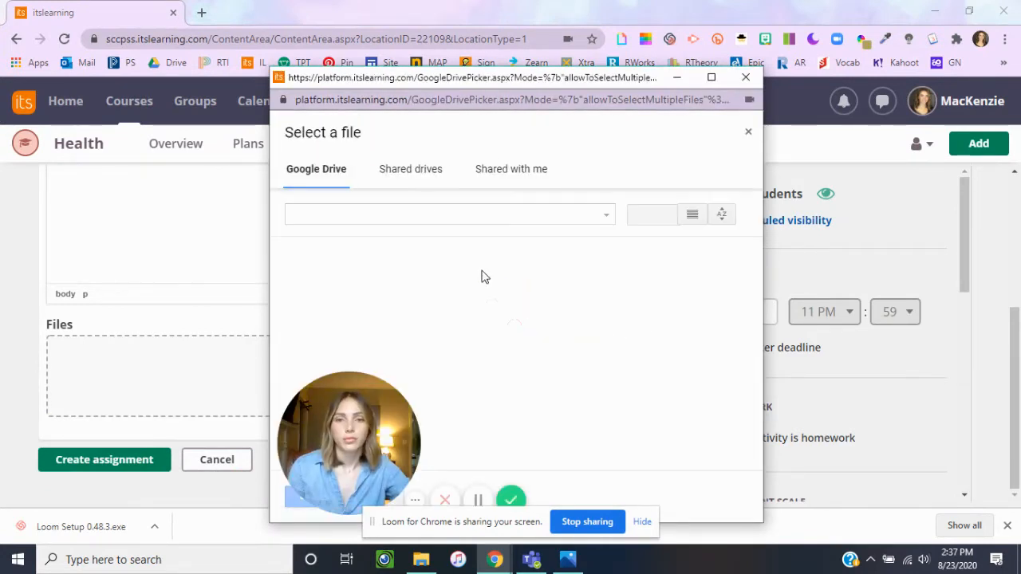
click(410, 170)
scroll(650, 333, down, 4)
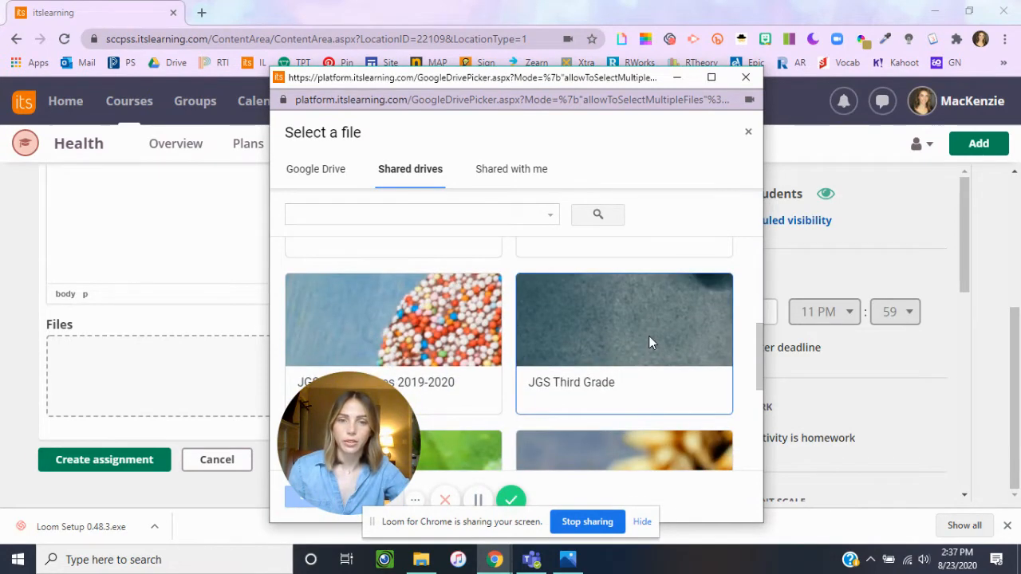
click(648, 336)
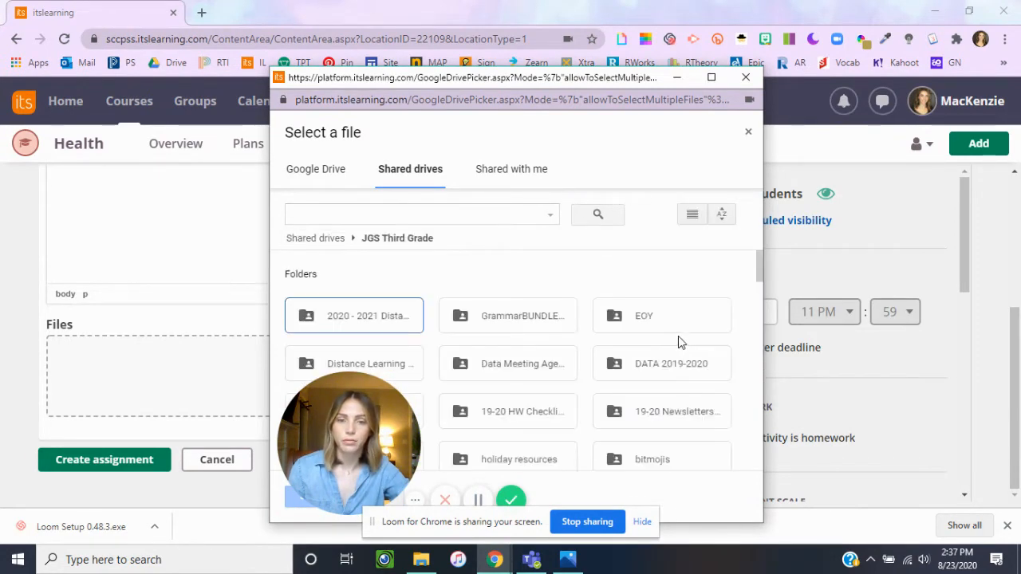
click(387, 317)
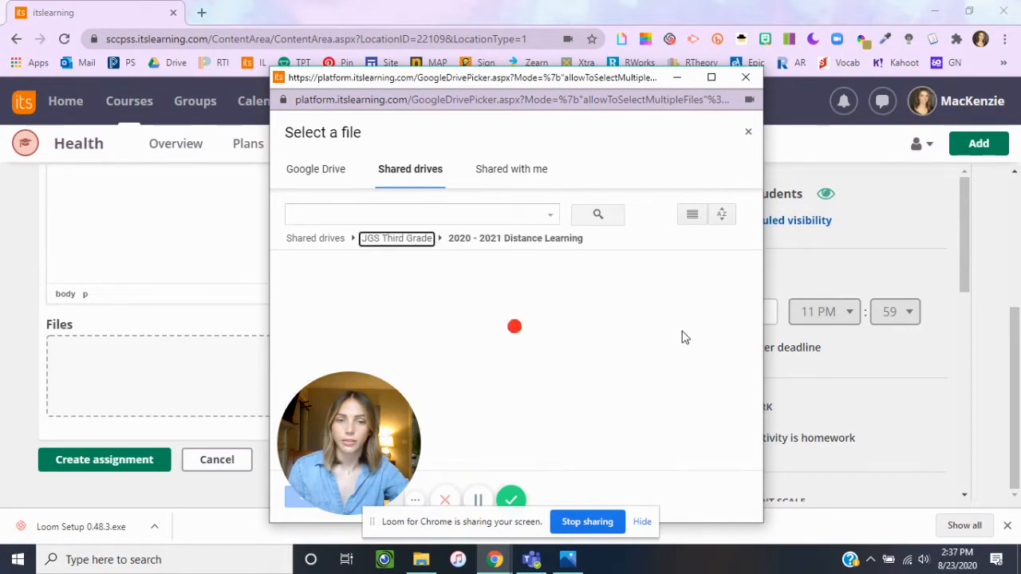
scroll(686, 339, down, 3)
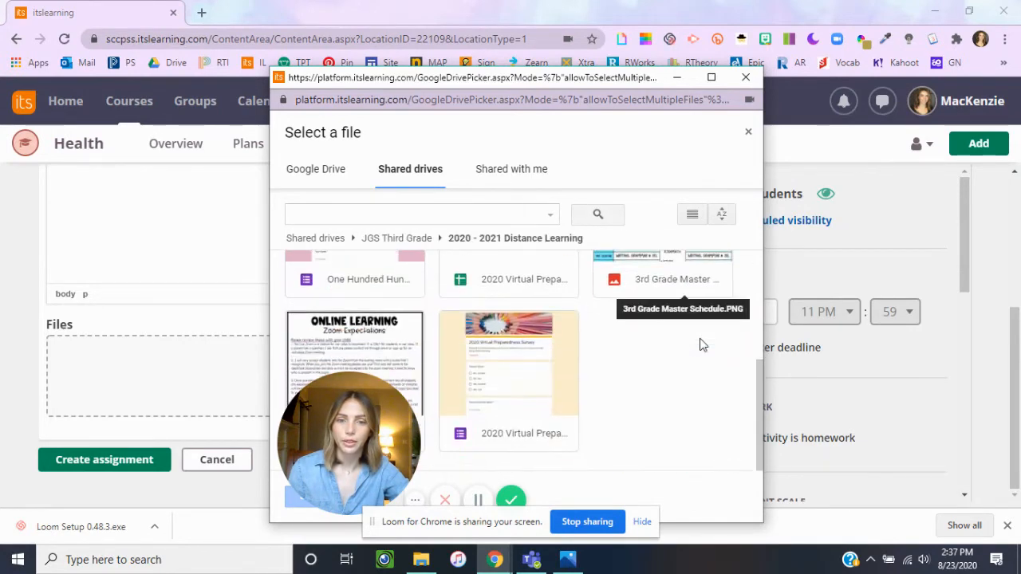
scroll(700, 345, up, 3)
scroll(701, 345, down, 3)
scroll(471, 355, up, 3)
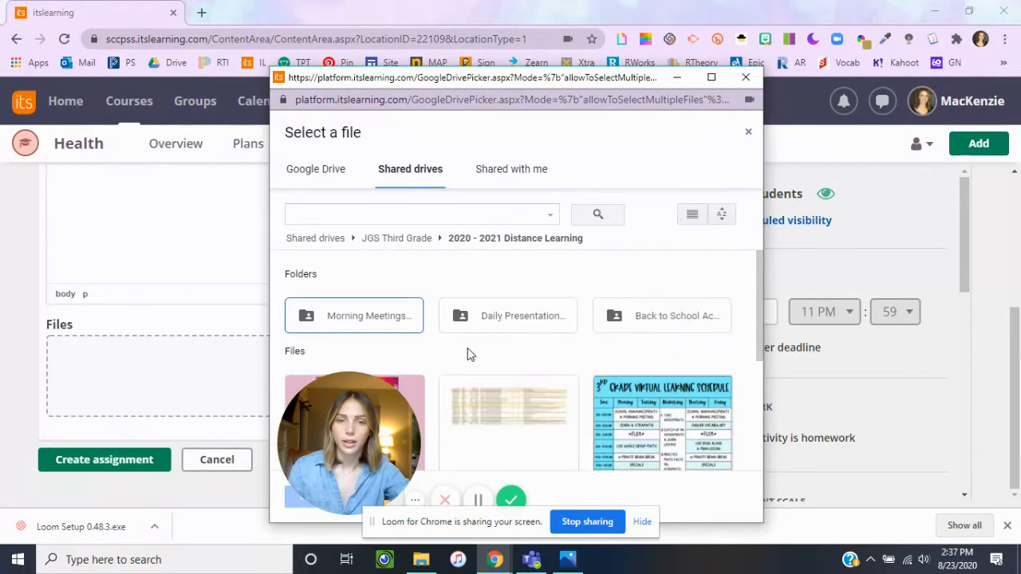
double_click(513, 324)
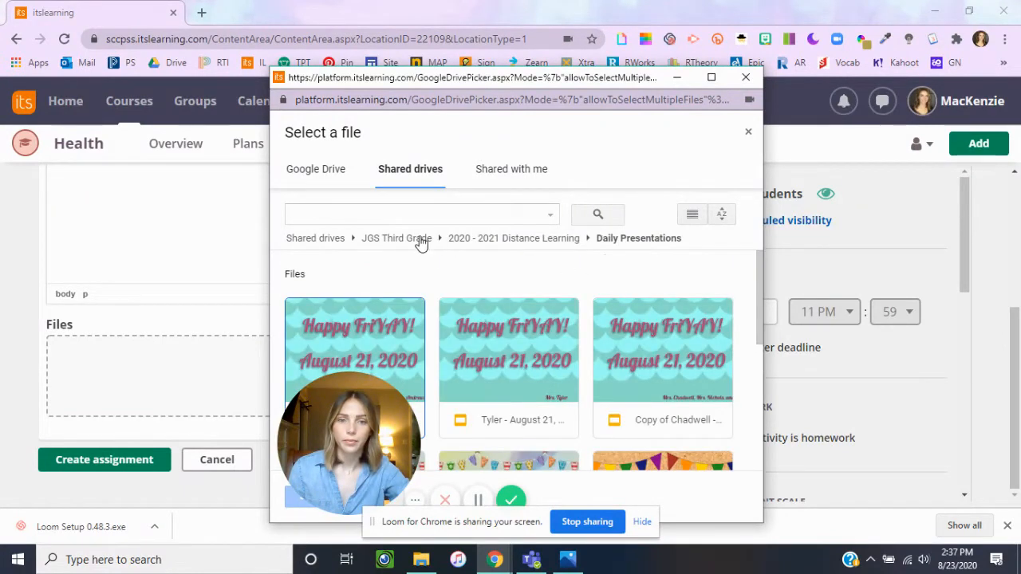
click(483, 241)
Step: Attach the Wednesday Student Survey slides from the Back to School Activities folder to the assignment
double_click(672, 319)
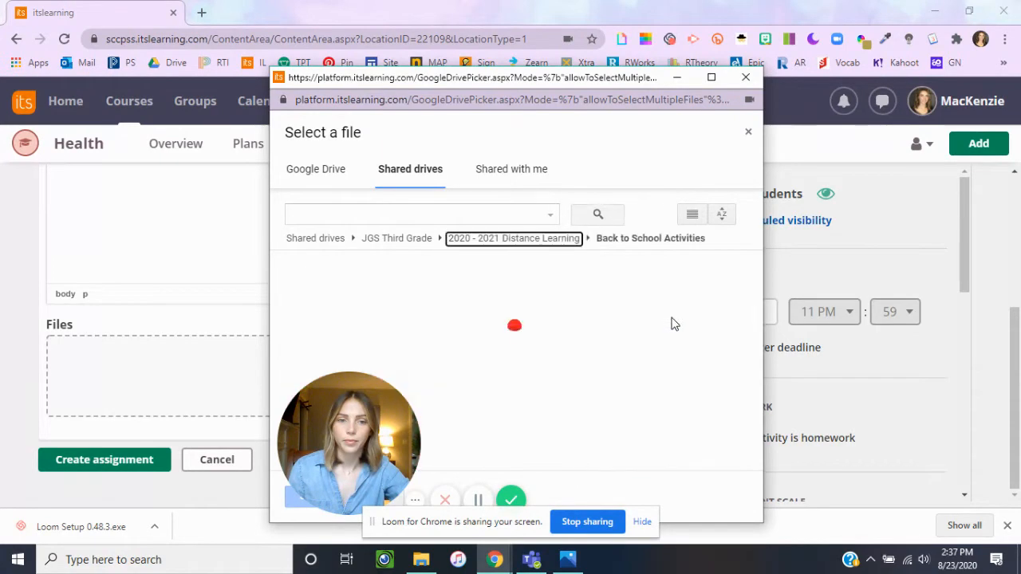
scroll(672, 326, down, 5)
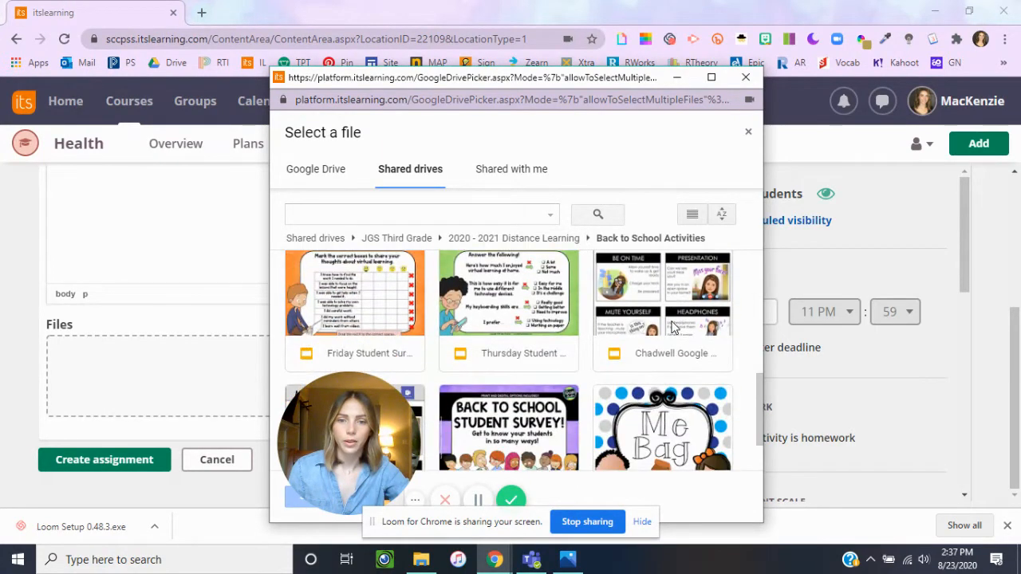
scroll(673, 327, up, 2)
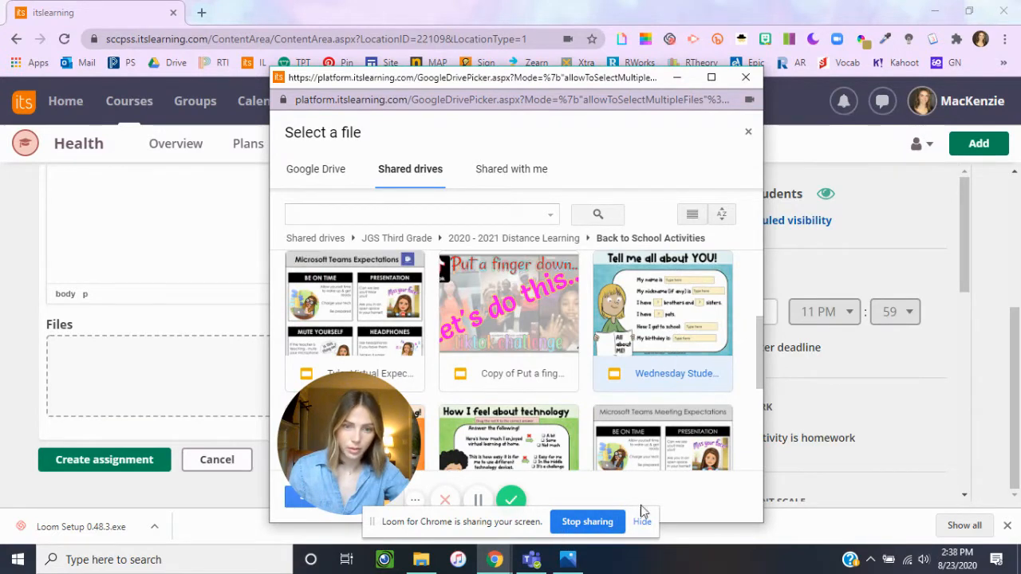
drag(652, 78, 650, 50)
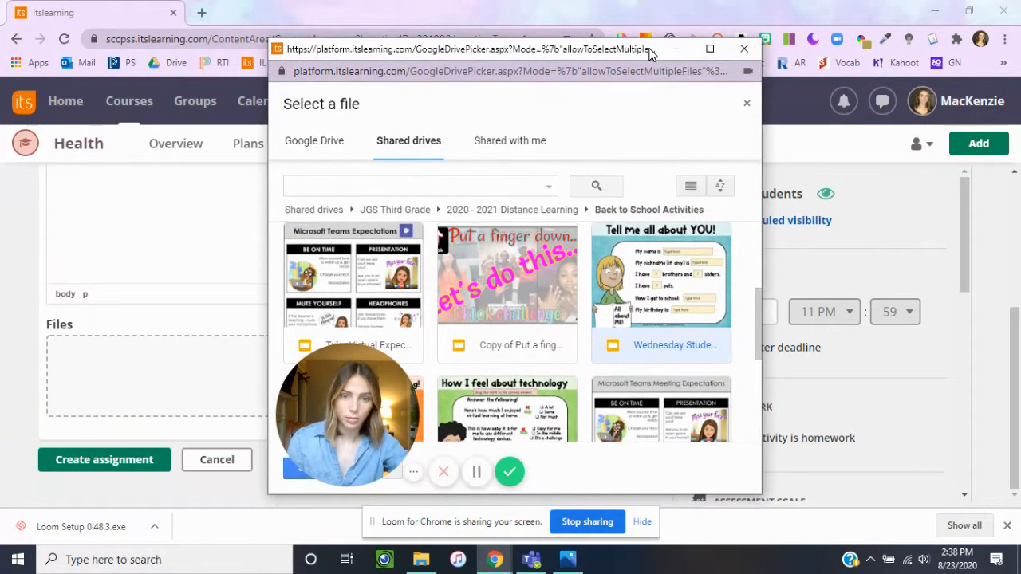
double_click(682, 279)
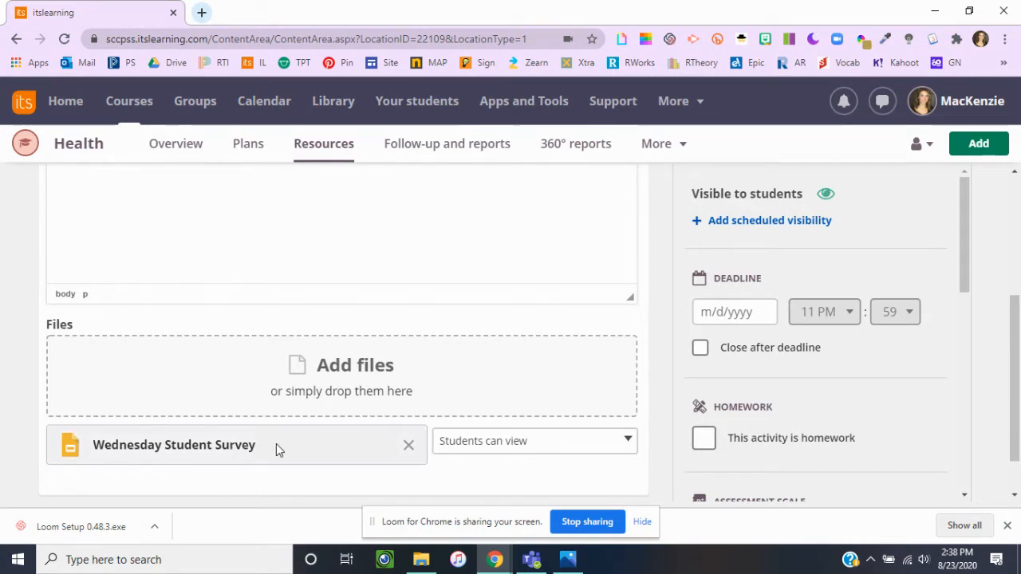
Step: Set the attached survey's sharing option to make a copy for each student
click(548, 456)
scroll(712, 385, down, 1)
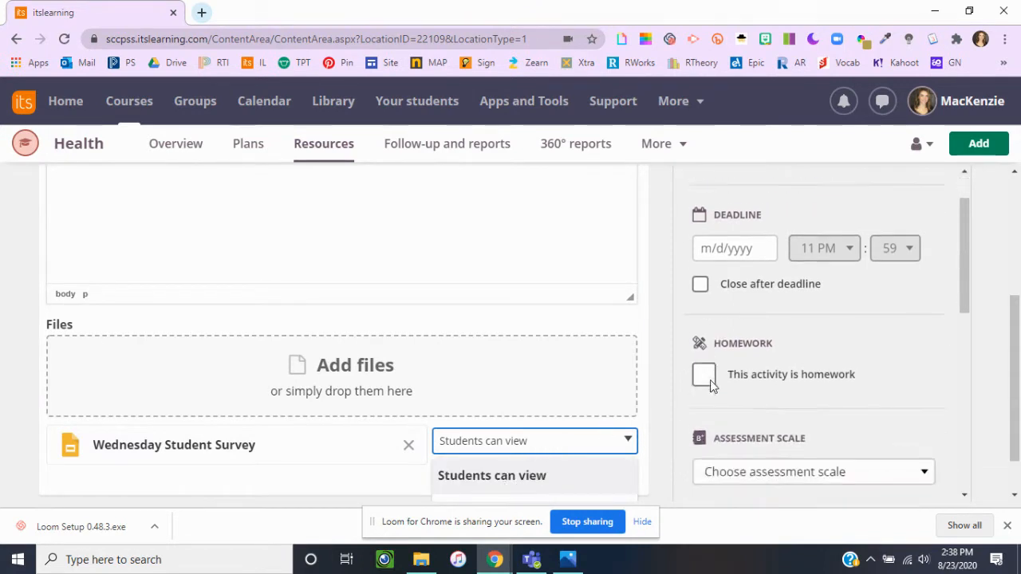
scroll(712, 386, down, 1)
scroll(531, 471, down, 1)
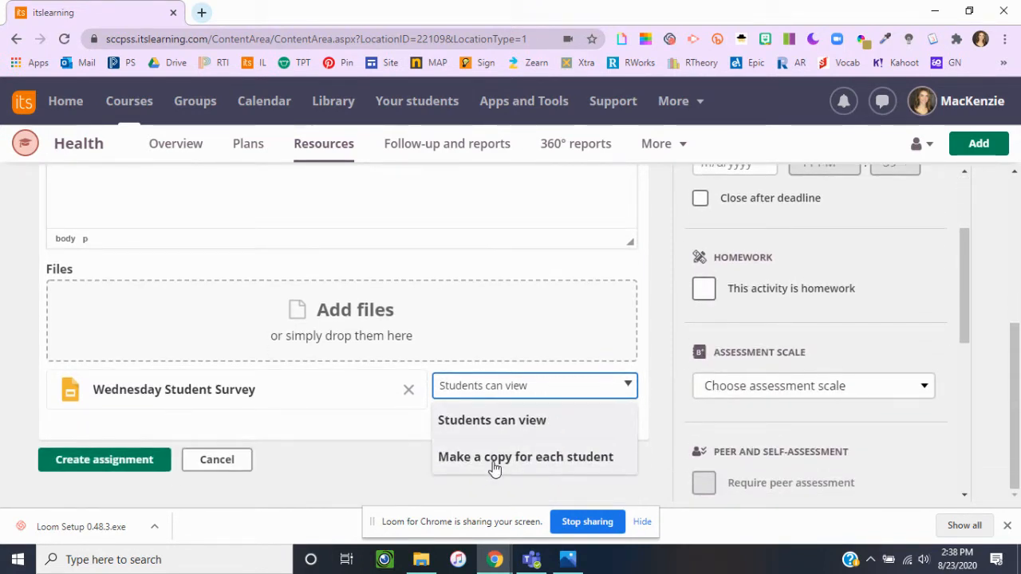
click(494, 458)
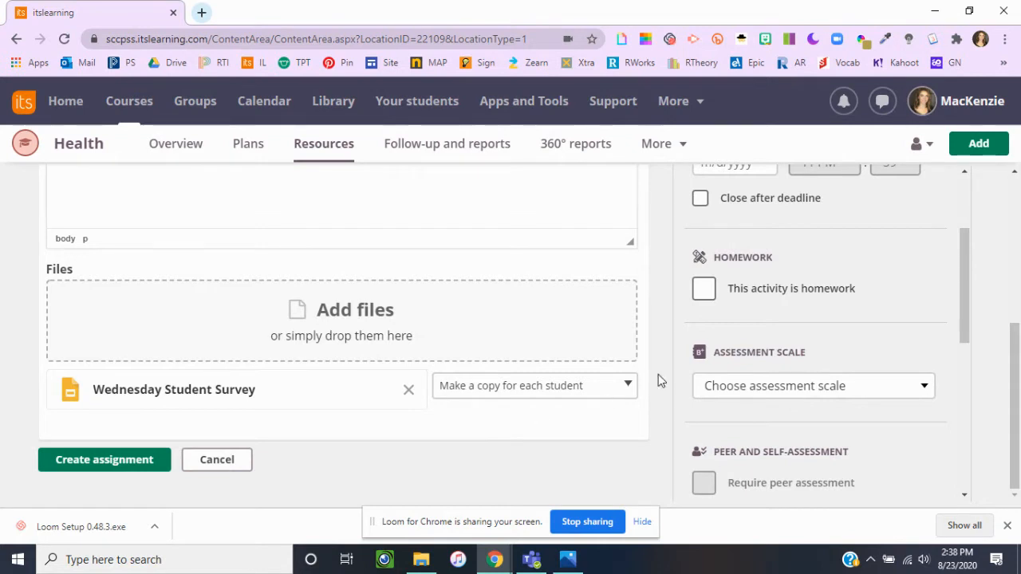
Step: Add scheduled visibility to the assignment with a start date of 8/24/2020
scroll(806, 333, up, 2)
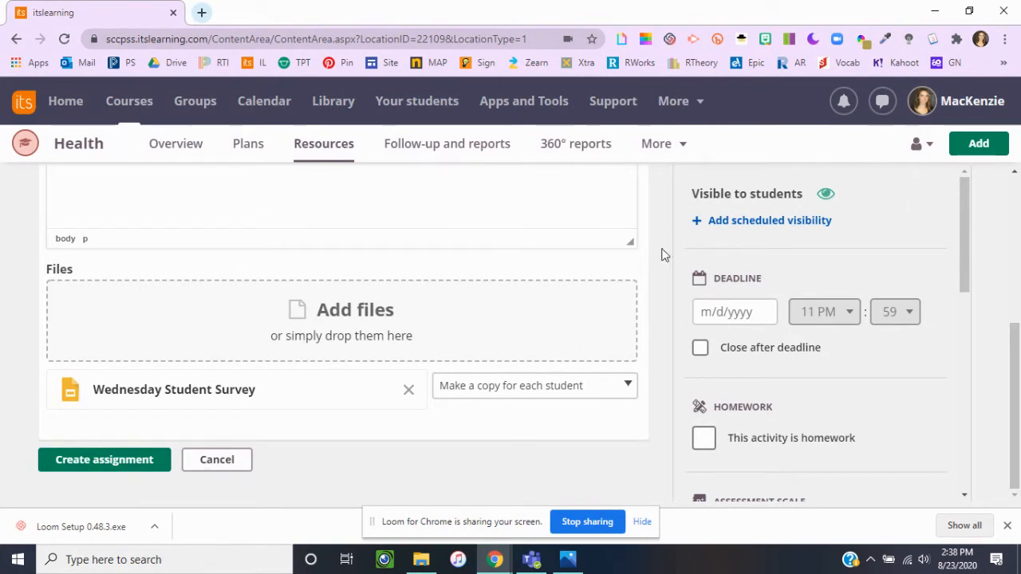
click(778, 224)
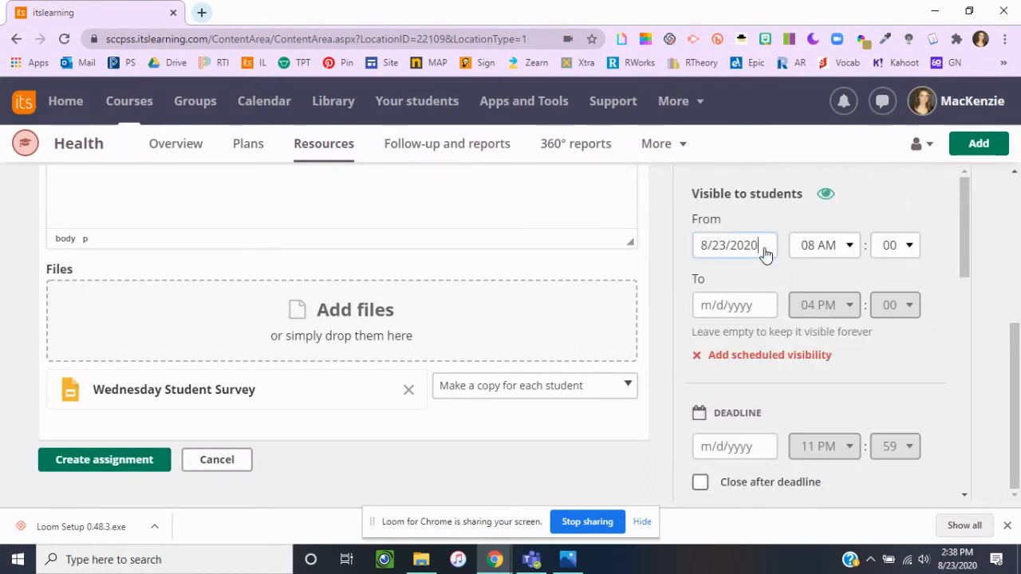
click(764, 254)
click(773, 337)
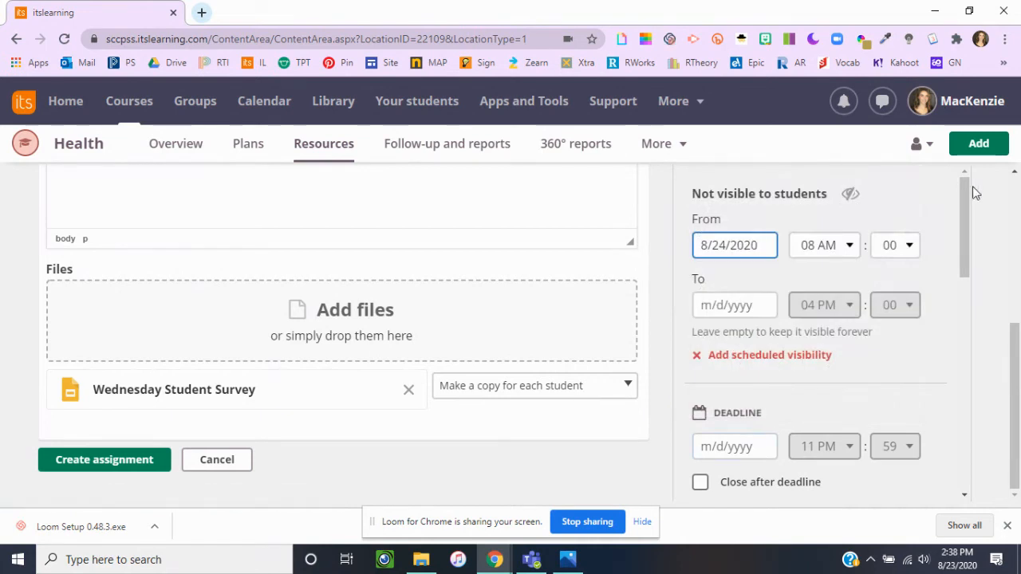
scroll(881, 325, down, 2)
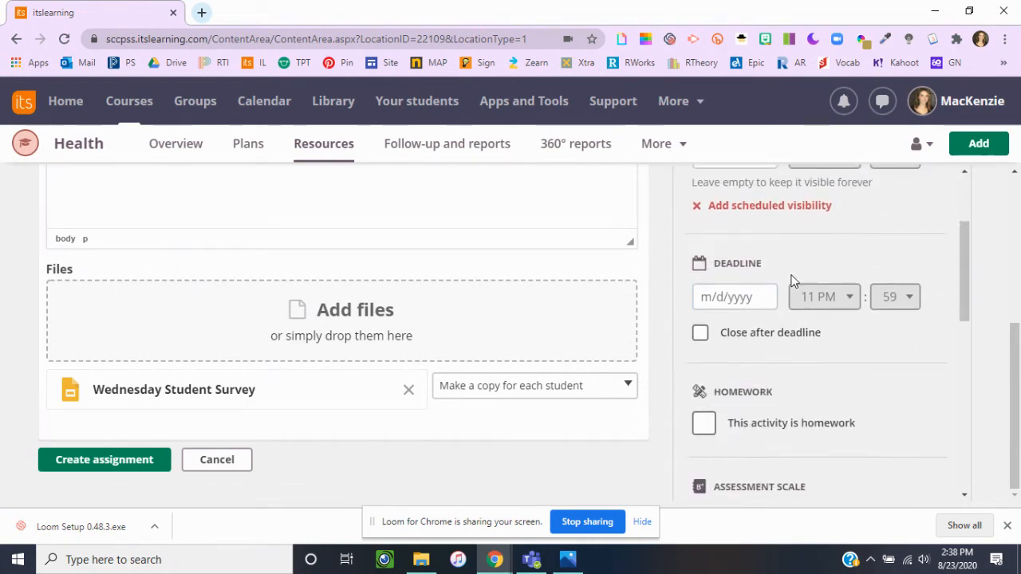
Step: Set the assignment's deadline date to 8/28/2020
scroll(791, 280, up, 2)
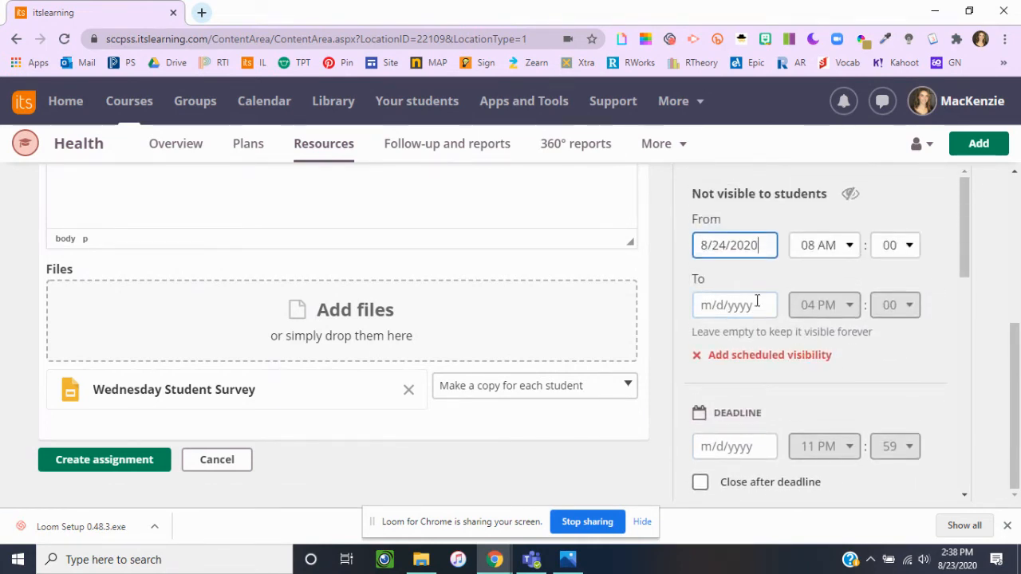
scroll(894, 319, down, 2)
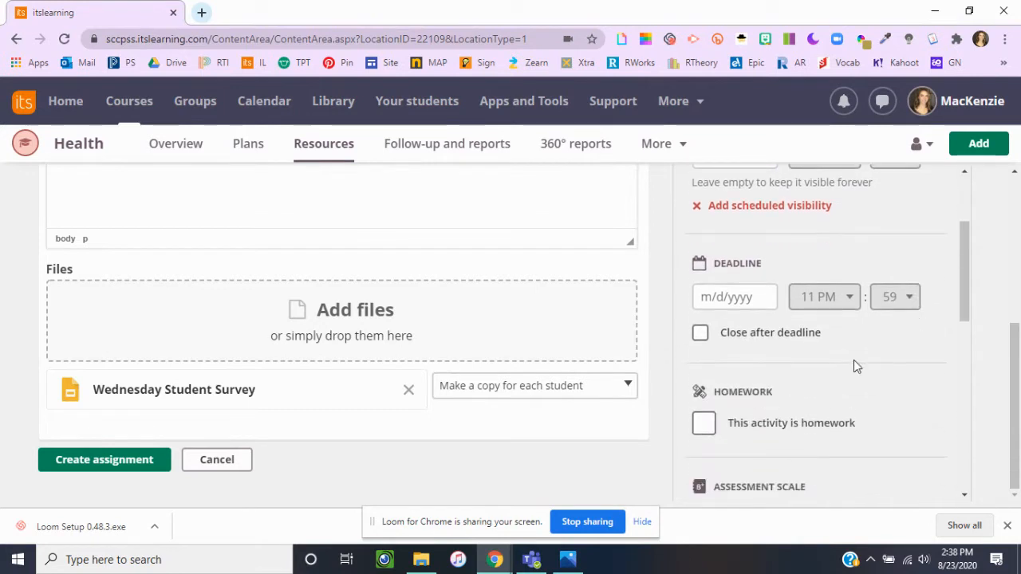
click(714, 297)
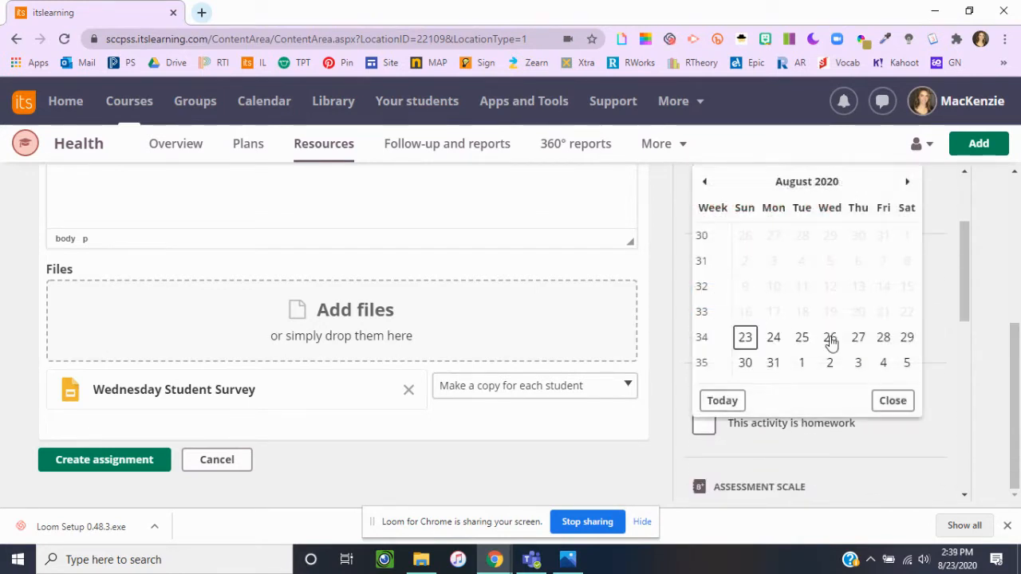
click(883, 338)
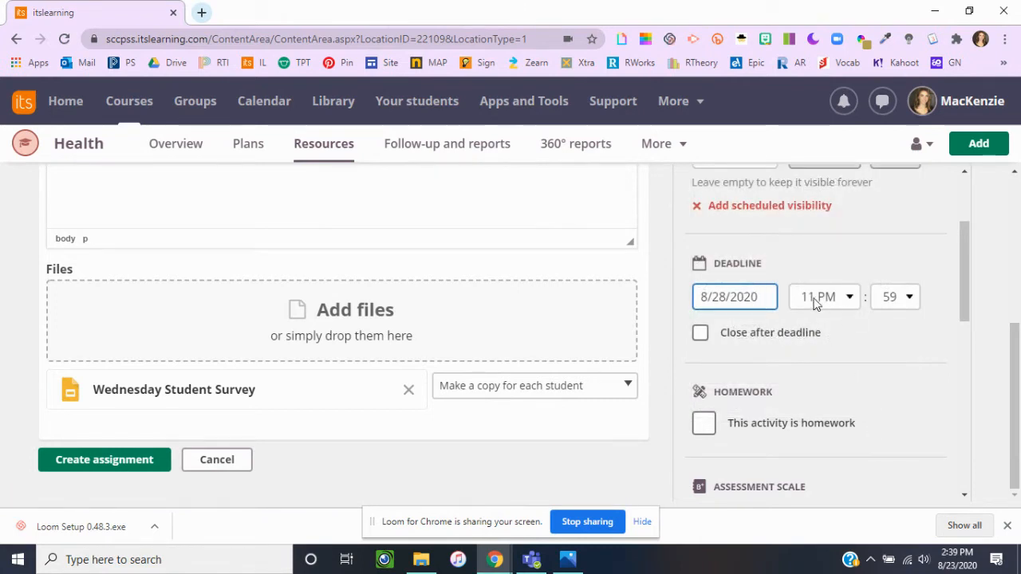
Step: Review the remaining assignment settings and create the Monday Survey assignment
scroll(814, 298, down, 2)
scroll(814, 298, up, 3)
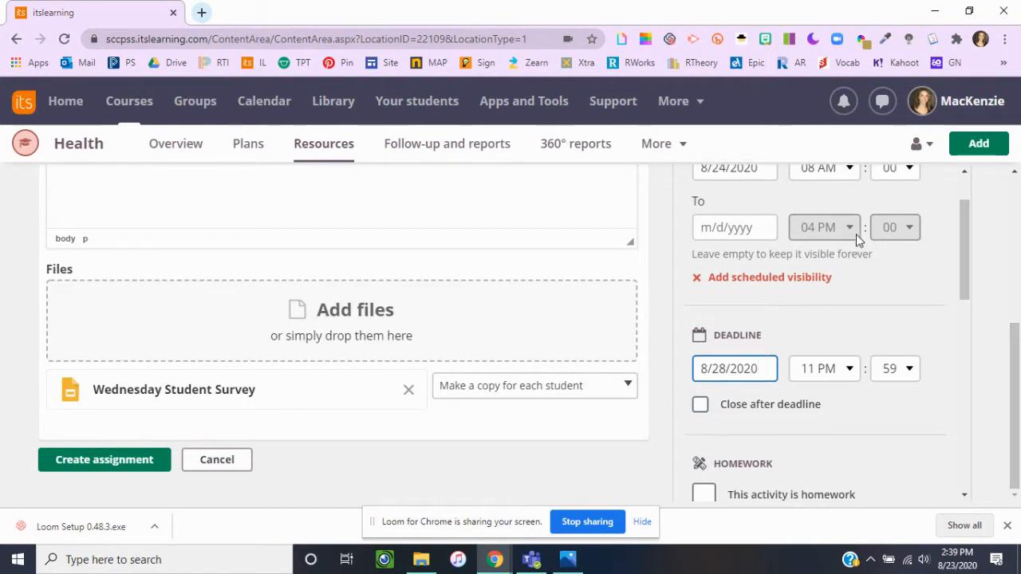
scroll(857, 234, down, 5)
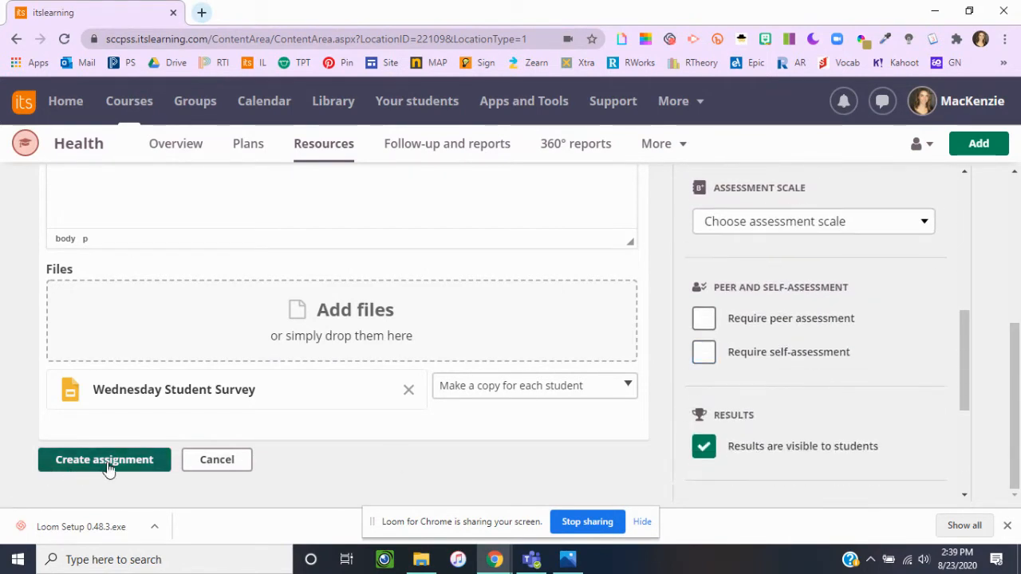
click(61, 469)
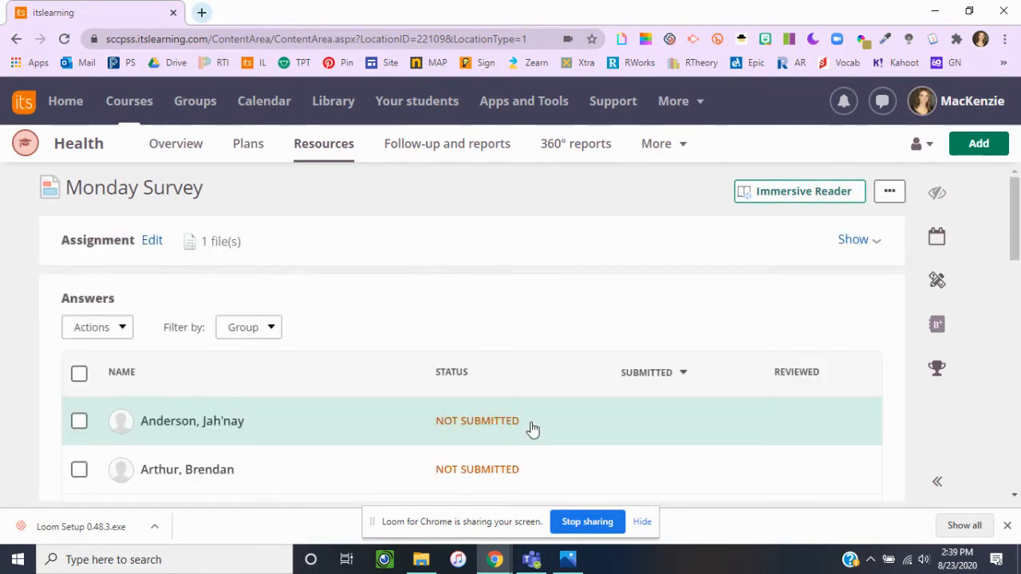
Step: Open the August 24th-August 28th page from the Health course resources and collapse the resource tree
scroll(686, 298, down, 3)
scroll(562, 299, down, 2)
scroll(559, 298, up, 5)
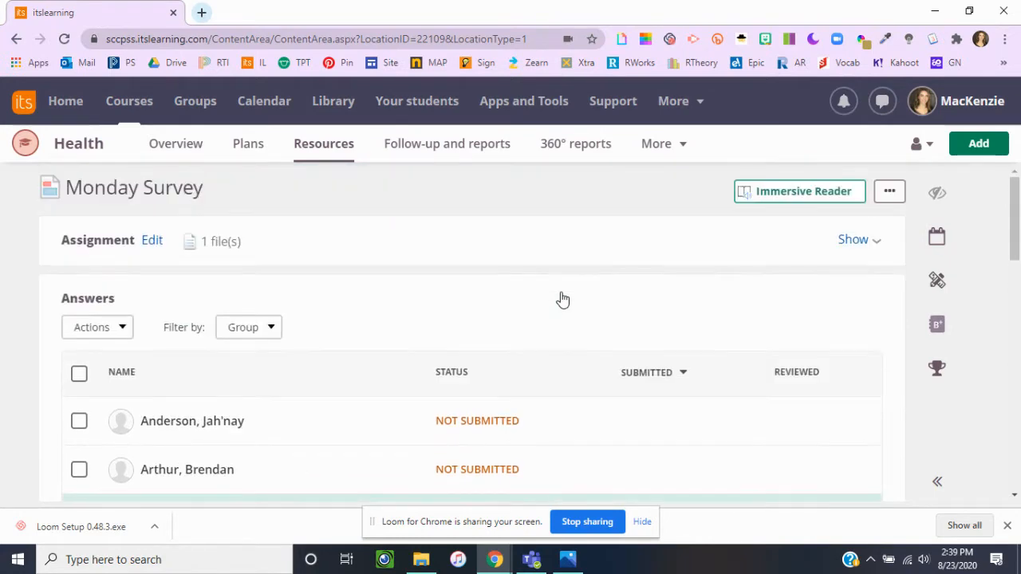
click(312, 147)
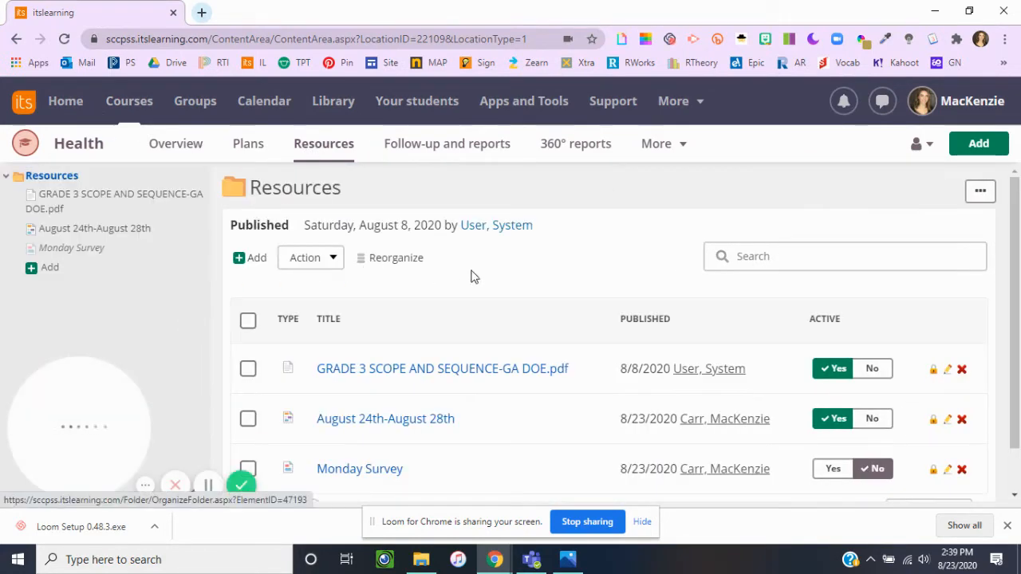
scroll(467, 295, down, 1)
click(399, 372)
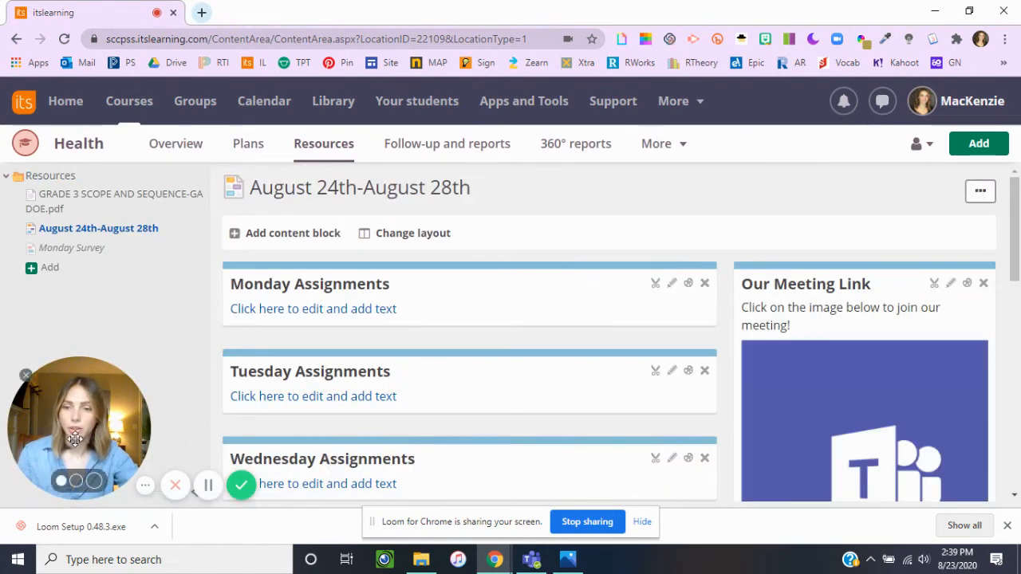
drag(80, 415, 539, 268)
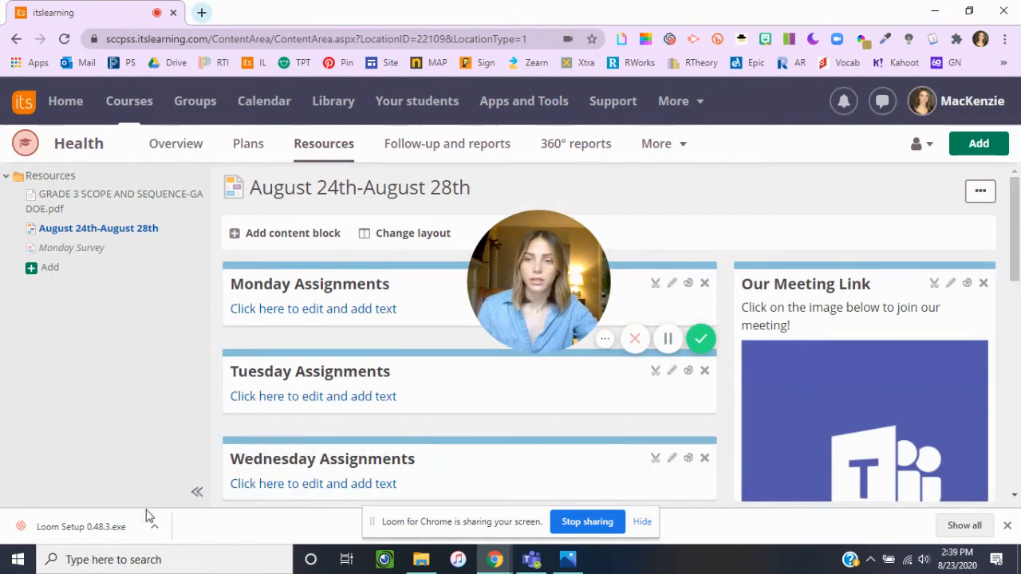
click(198, 495)
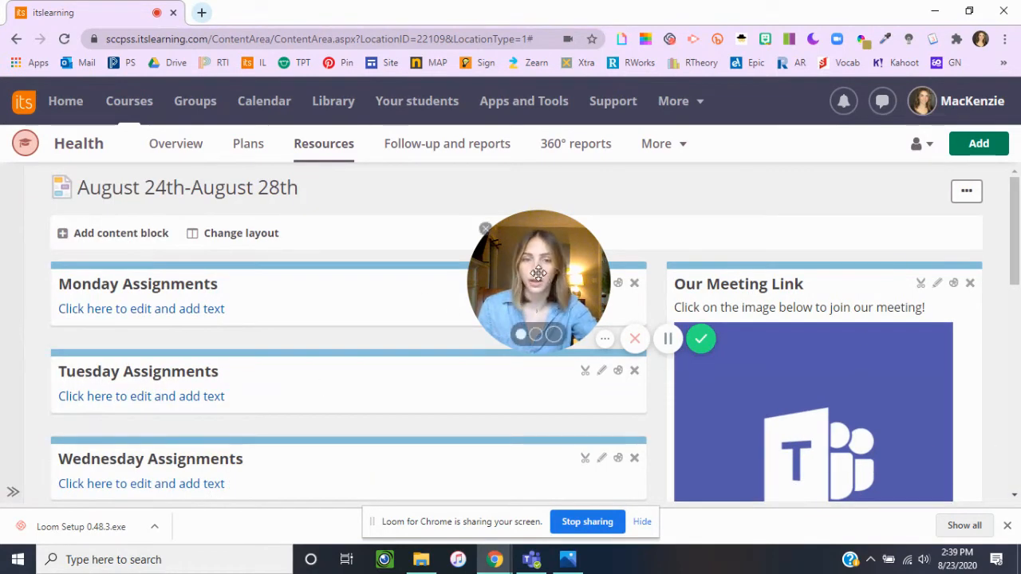
drag(535, 260, 722, 134)
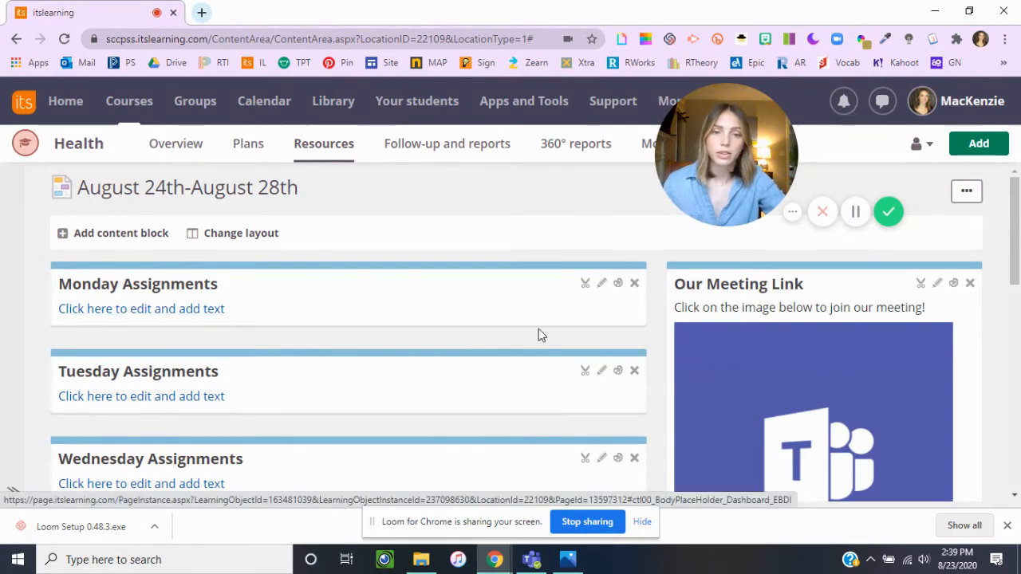
Step: Add the text "Click Here" to the Monday Assignments block and turn it into a tree link to Monday Survey
click(125, 313)
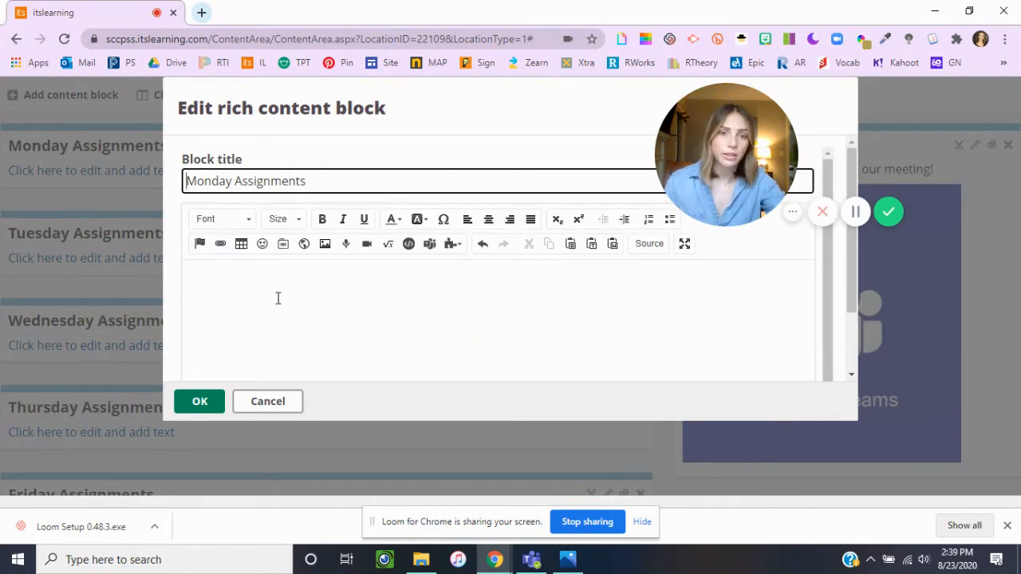
click(278, 298)
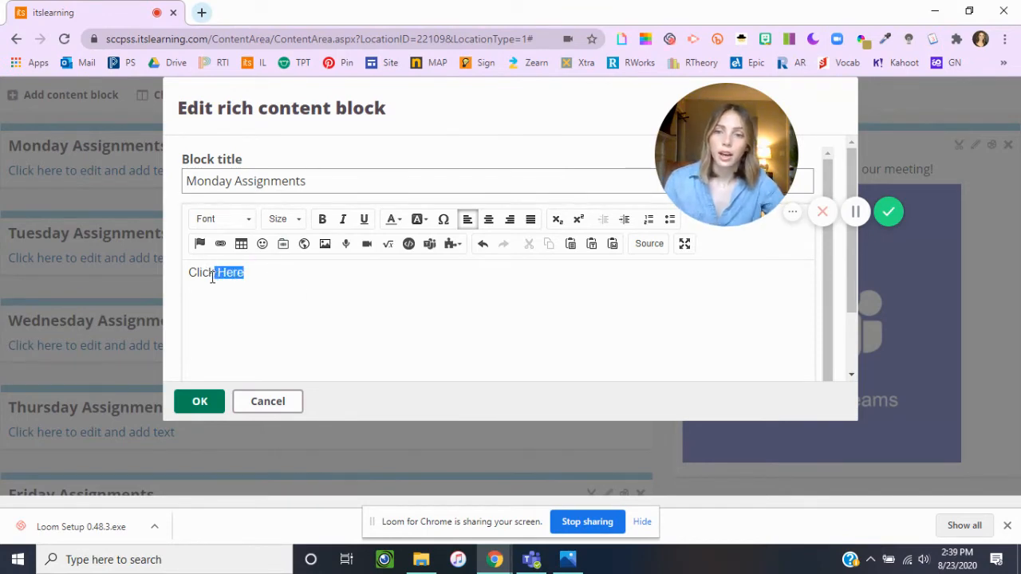
click(283, 248)
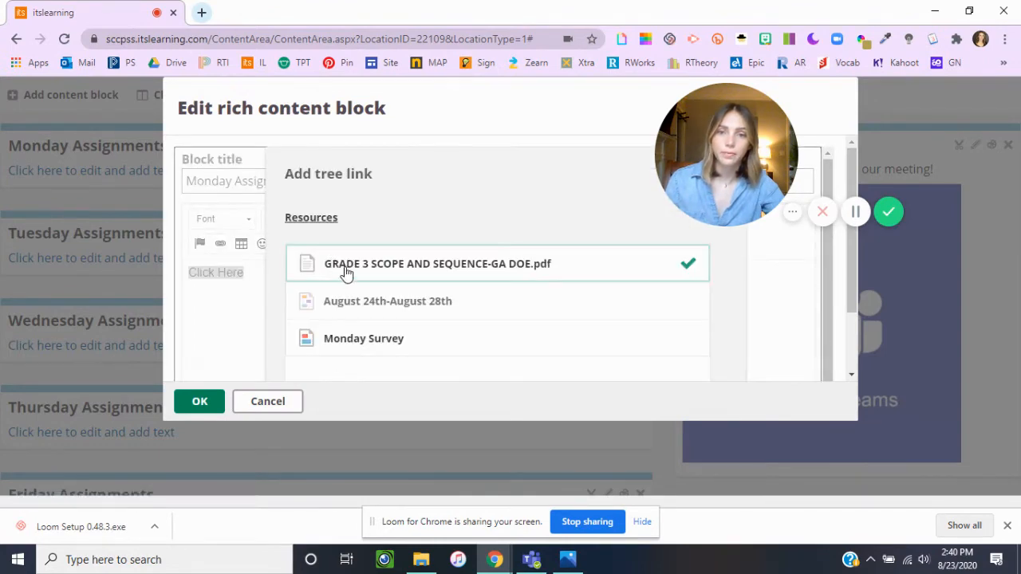
scroll(381, 265, down, 1)
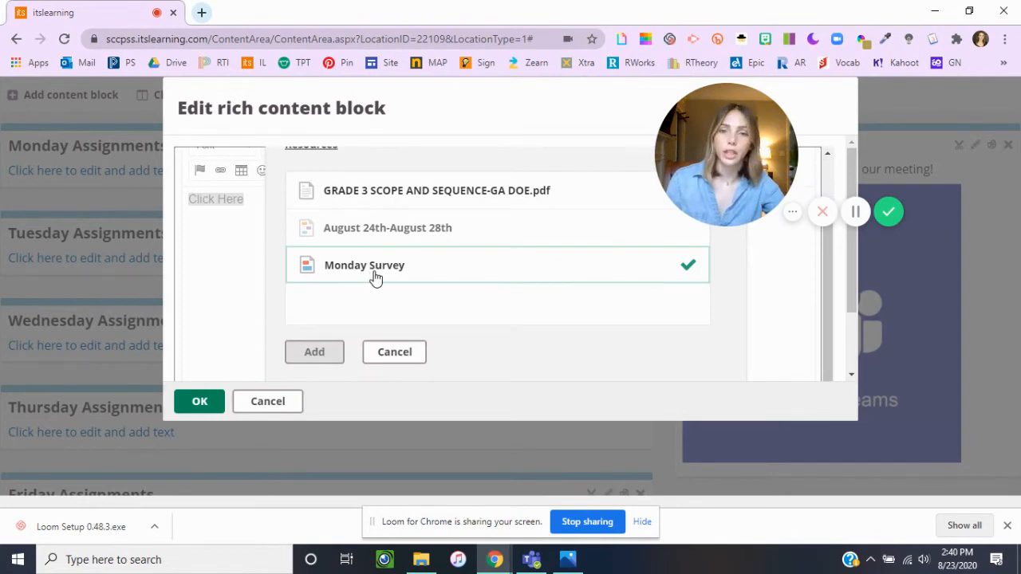
click(378, 273)
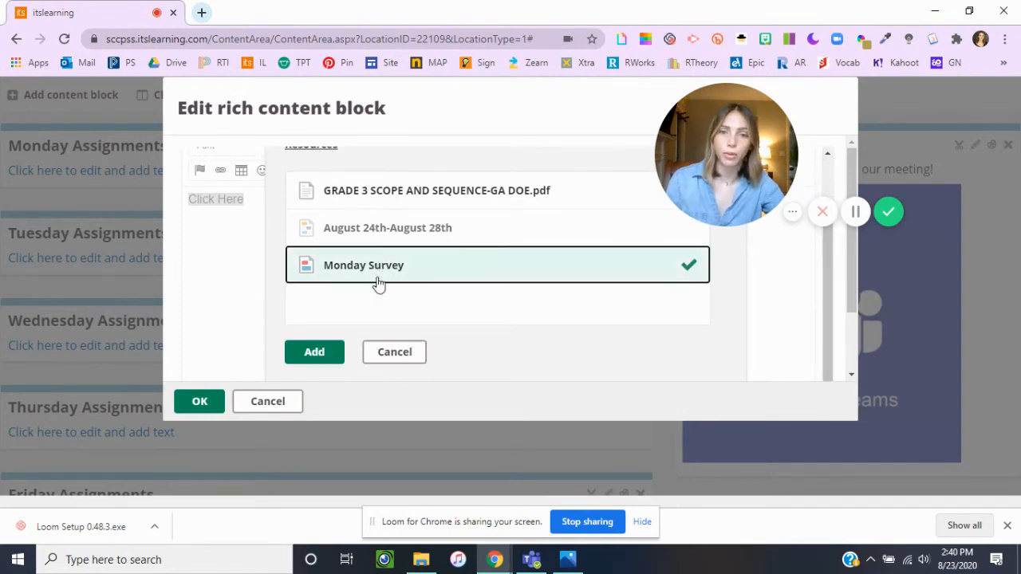
click(324, 353)
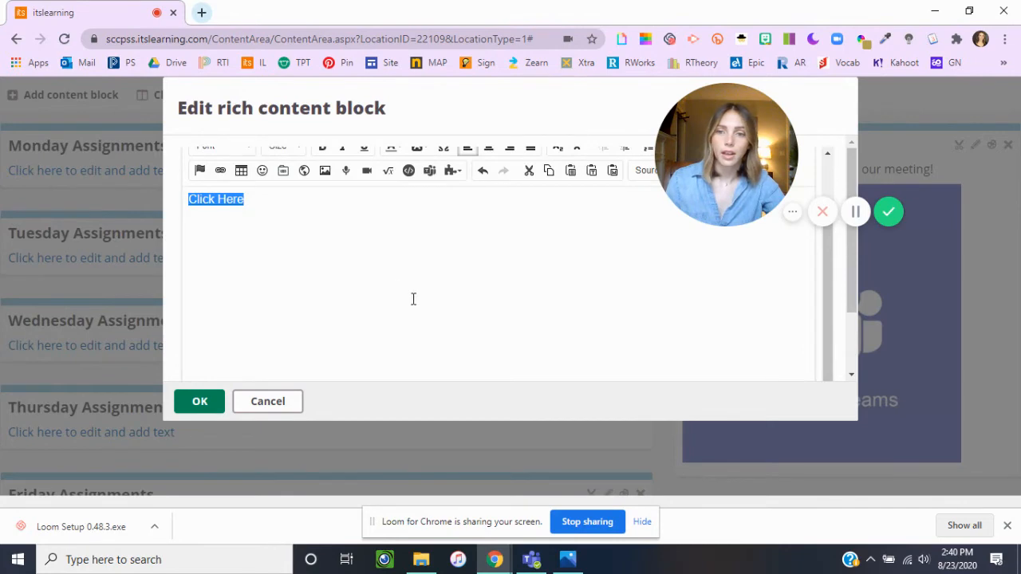
click(273, 217)
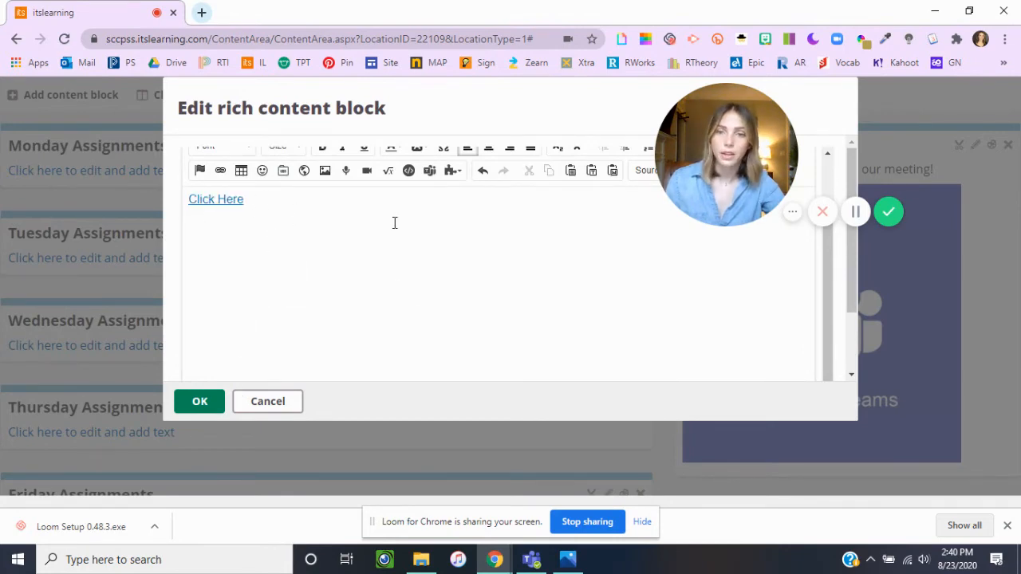
Step: Delete the "Click Here" link from the Monday Assignments block
drag(276, 201, 173, 206)
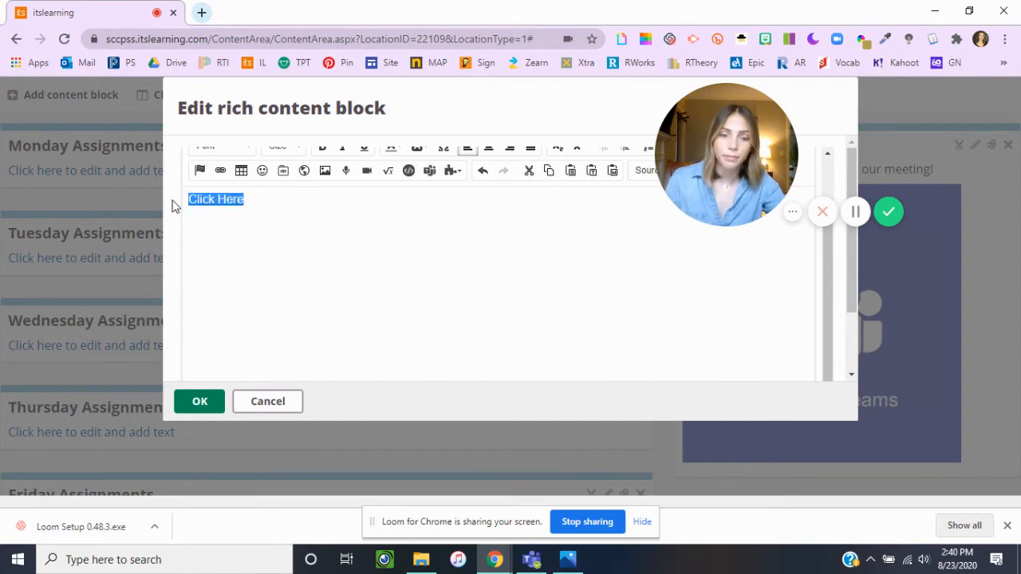
key(BackSpace)
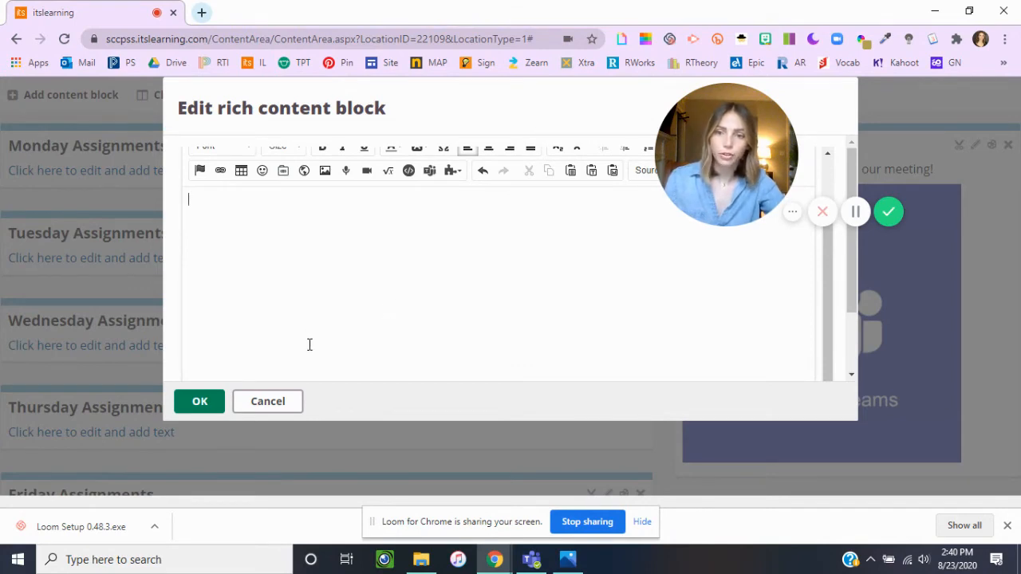
Step: Check the signed-in accounts in Google Drive and cancel the edit of the Monday Assignments block
click(203, 14)
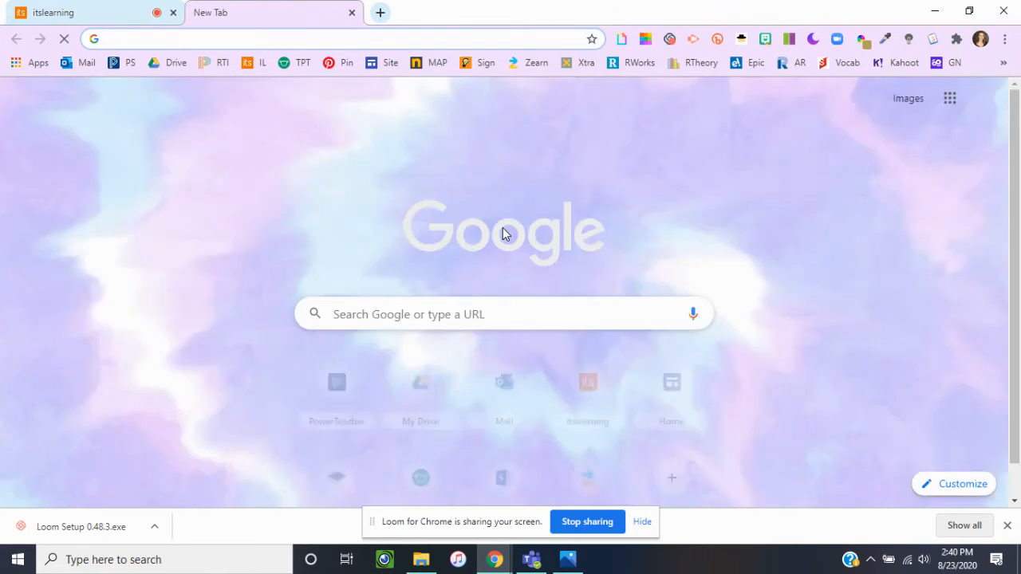
click(164, 64)
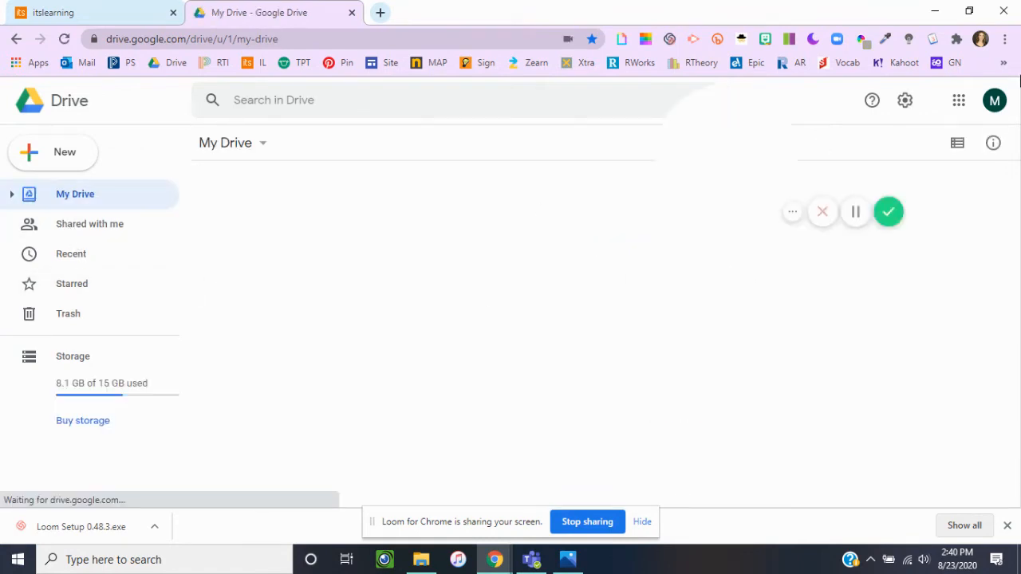
click(995, 101)
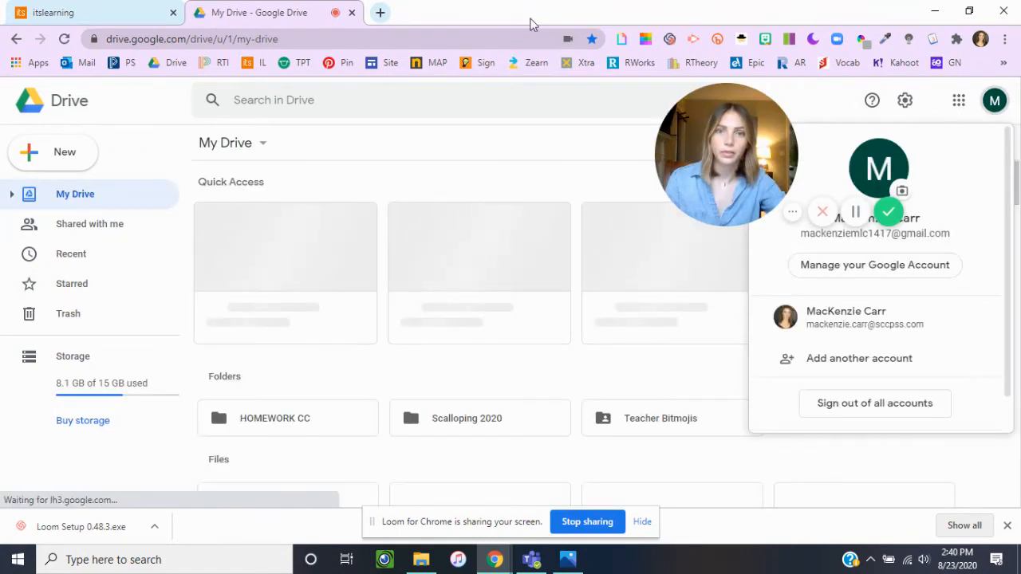
click(351, 13)
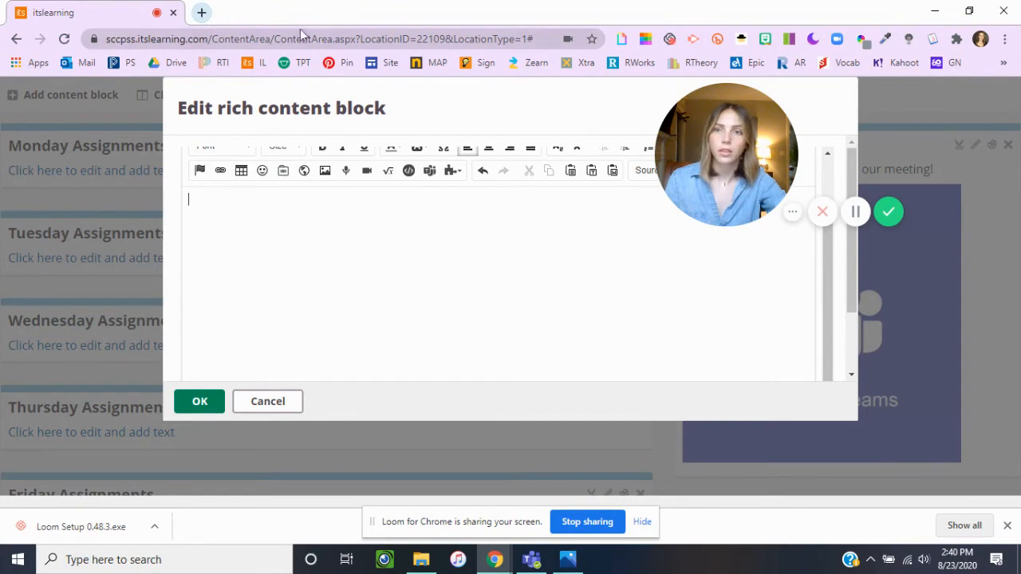
click(273, 407)
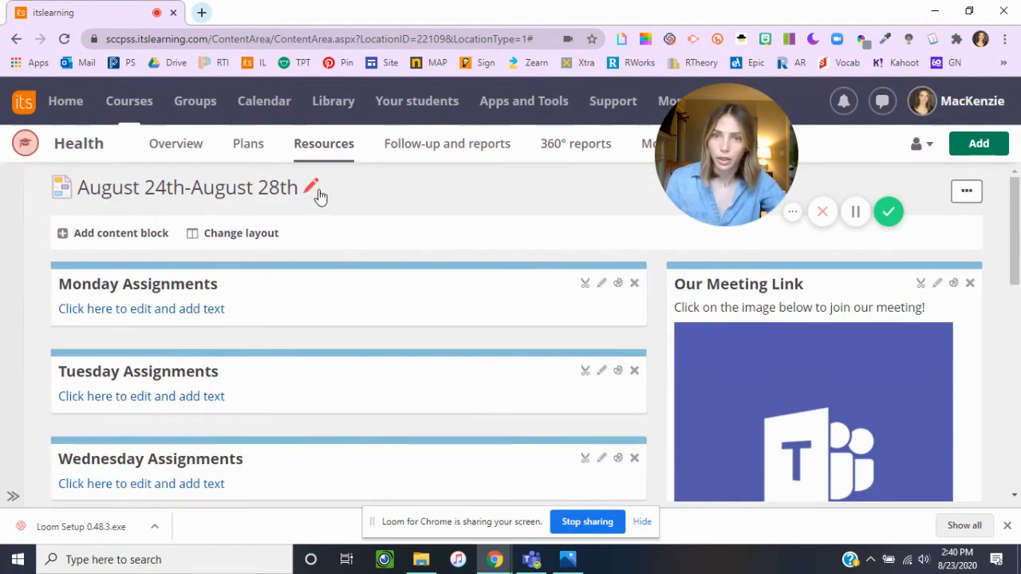
Step: Open the Monday Survey assignment from the course resources for editing and preview its attached survey slides
click(321, 152)
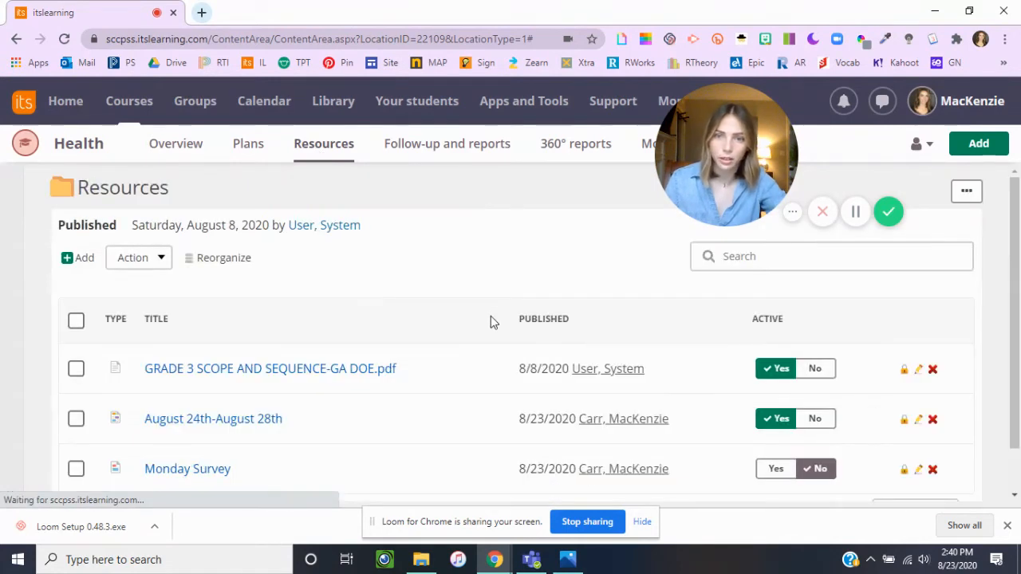
scroll(271, 375, down, 1)
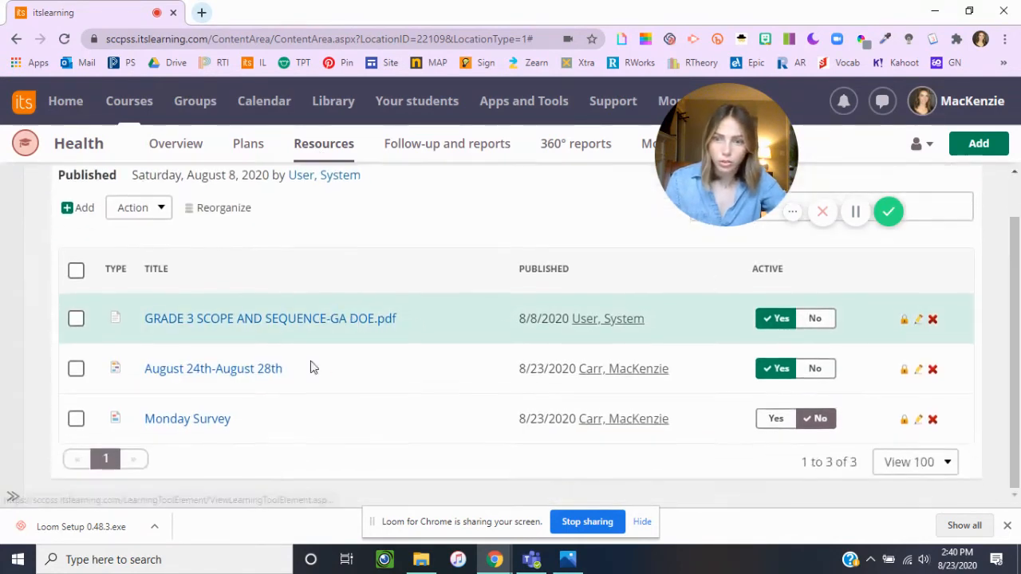
click(380, 431)
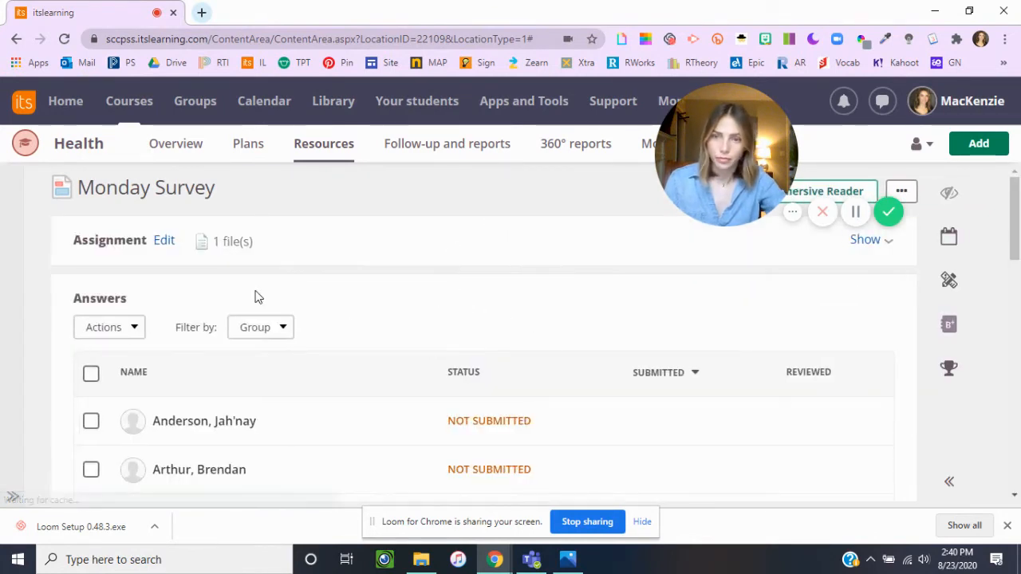
click(163, 242)
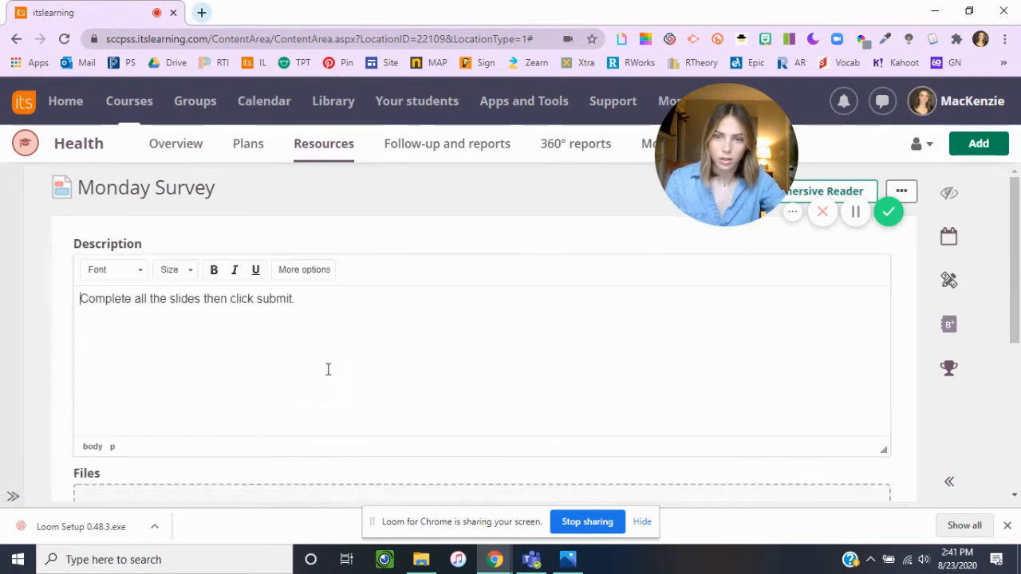
scroll(326, 370, down, 4)
click(212, 302)
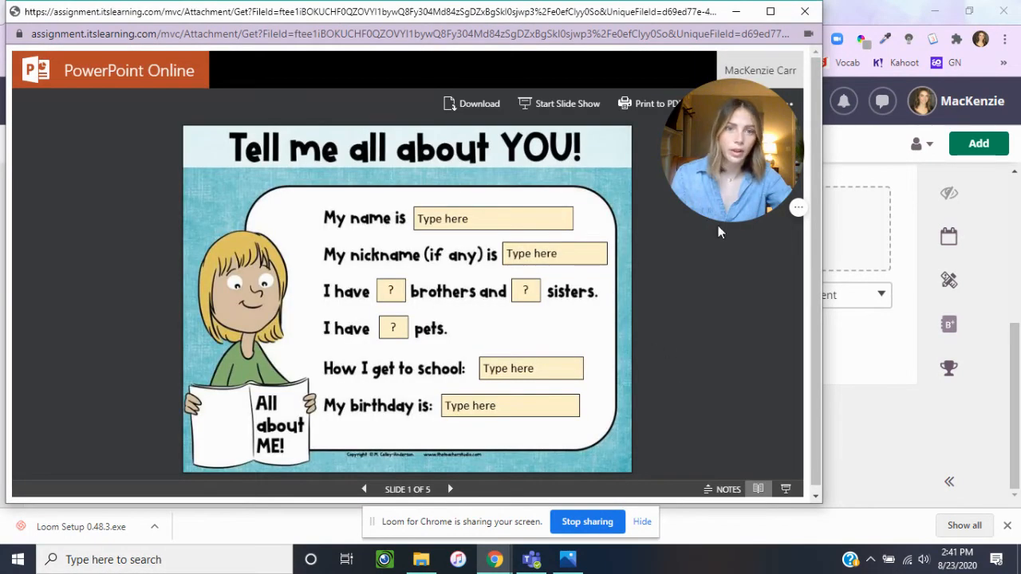
drag(709, 171, 707, 259)
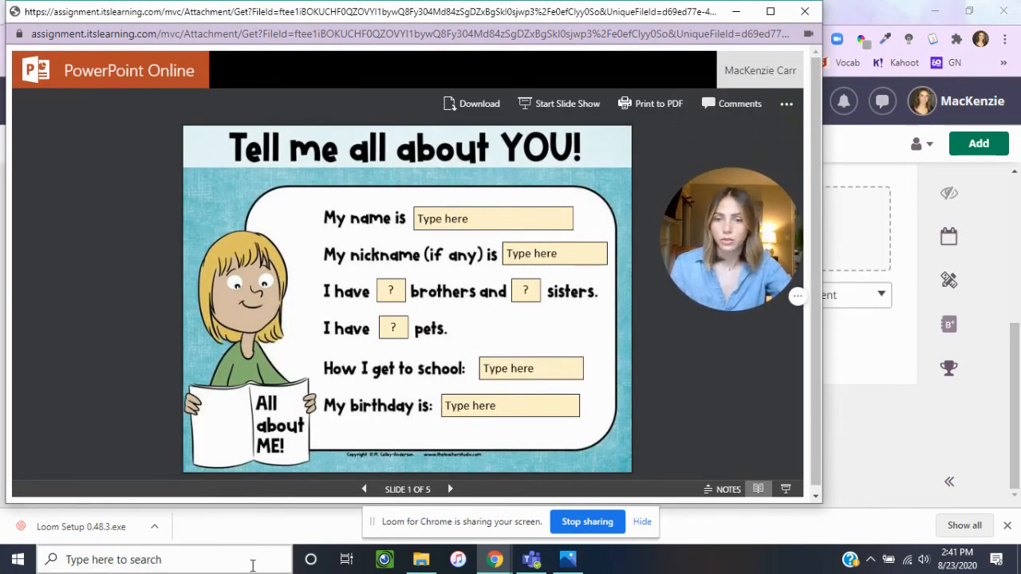
Step: Dismiss the downloads bar, launch the Snipping Tool, and bring the survey slides preview back to the front
click(1007, 525)
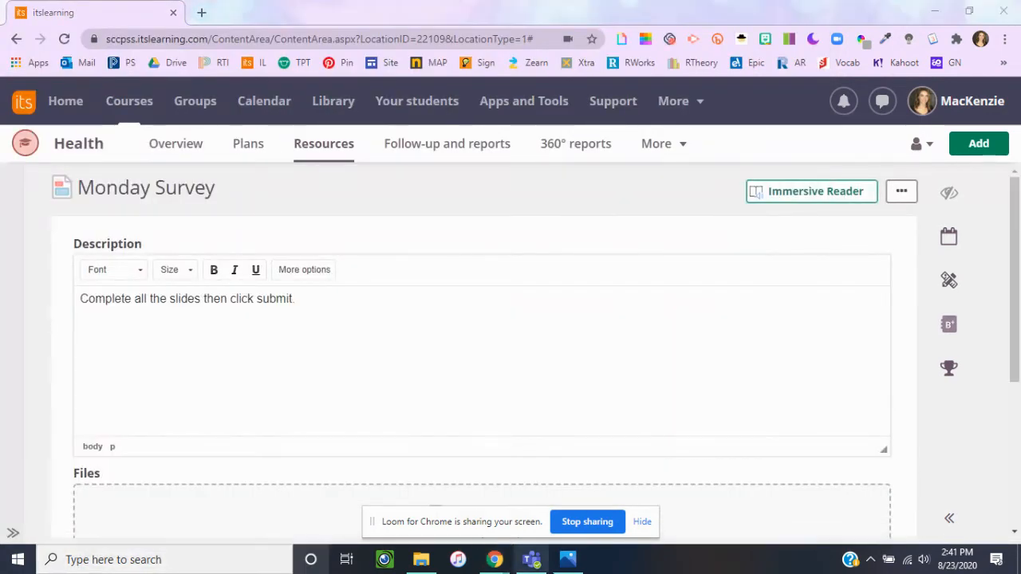
click(222, 561)
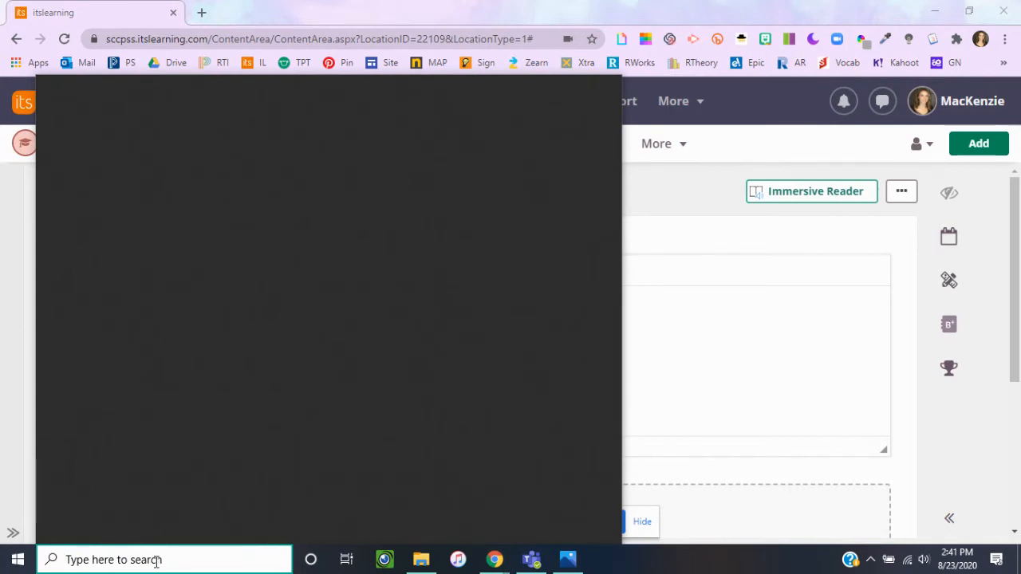
text(snip)
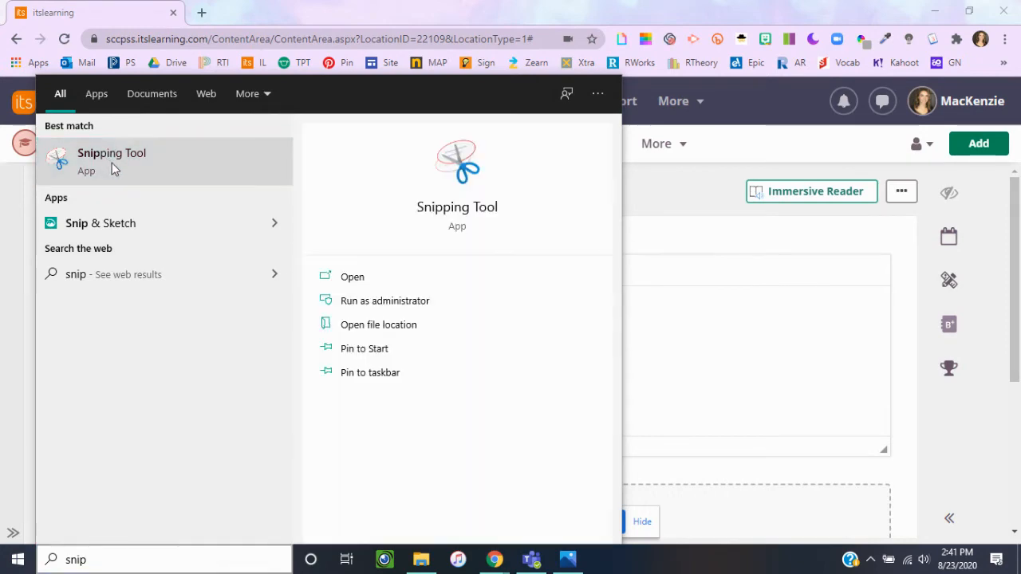
click(111, 163)
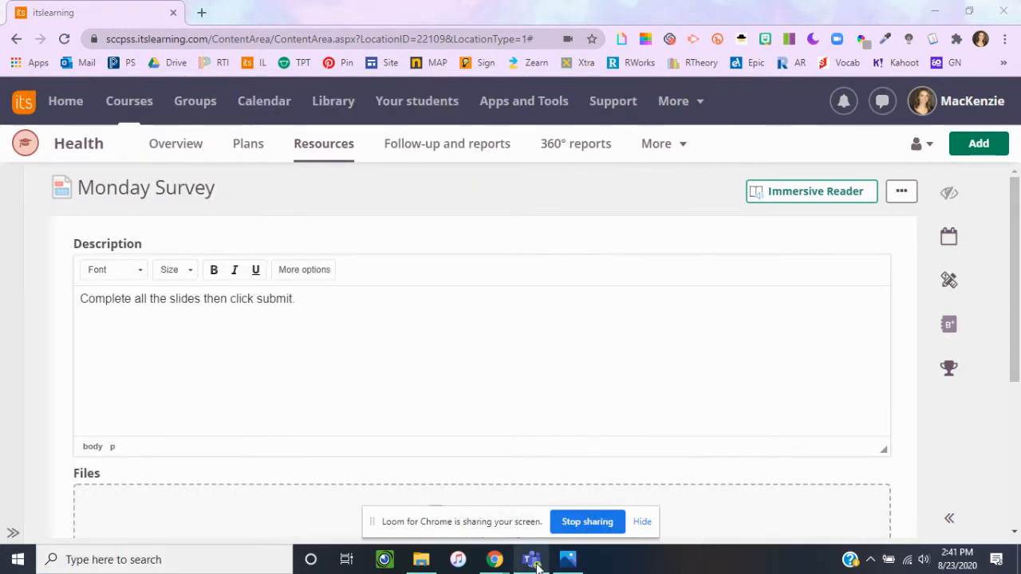
mouse_move(494, 559)
click(643, 496)
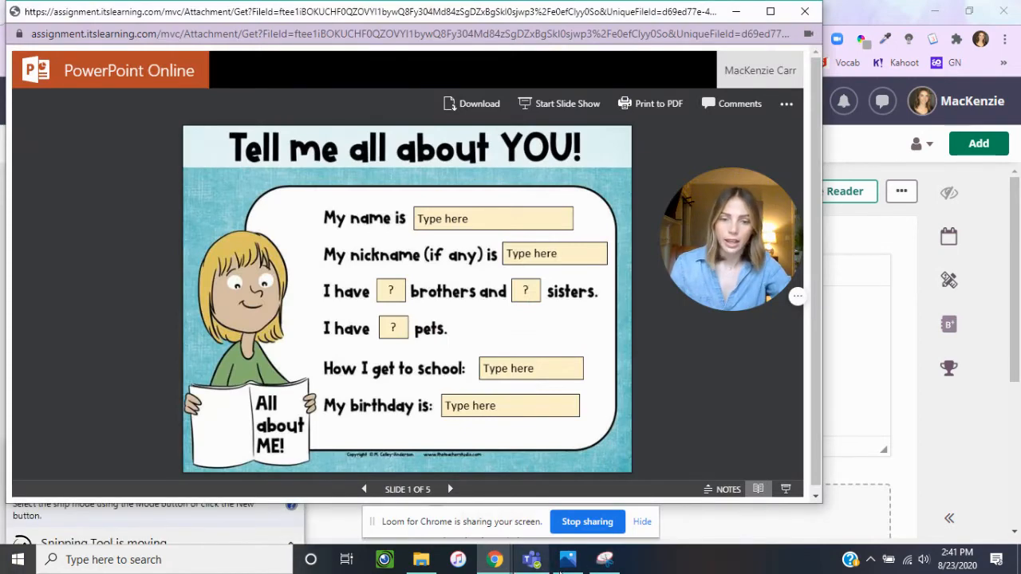
Step: In the Snipping Tool, capture the whole "Tell me all about YOU!" slide, copy the snip, and close the tool
click(604, 559)
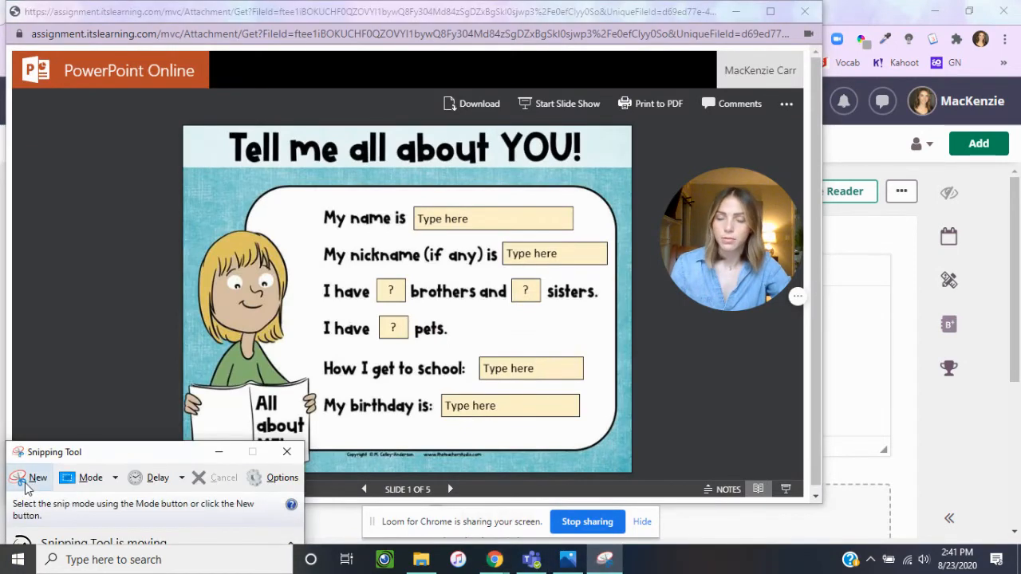
click(36, 477)
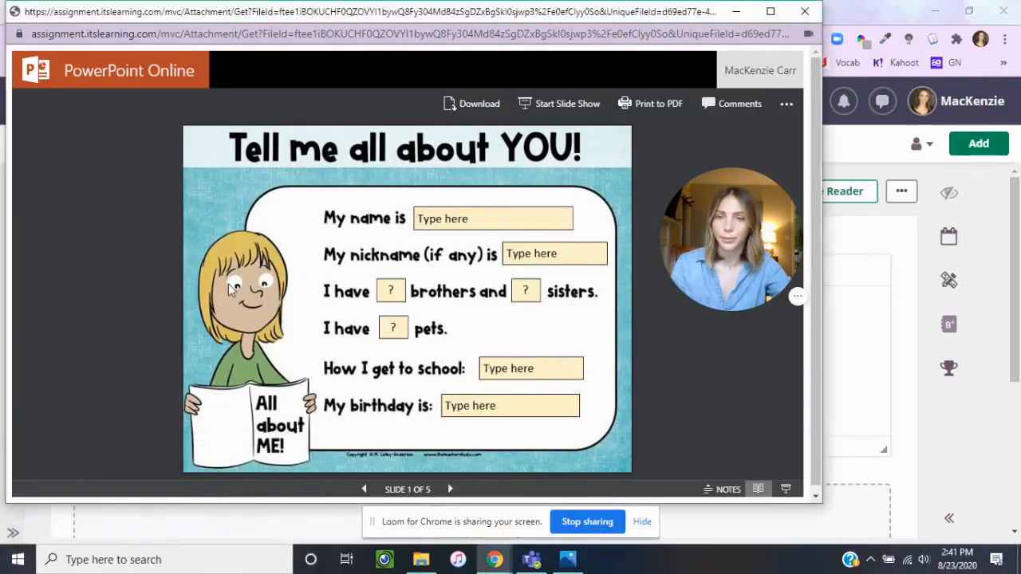
drag(183, 126, 632, 473)
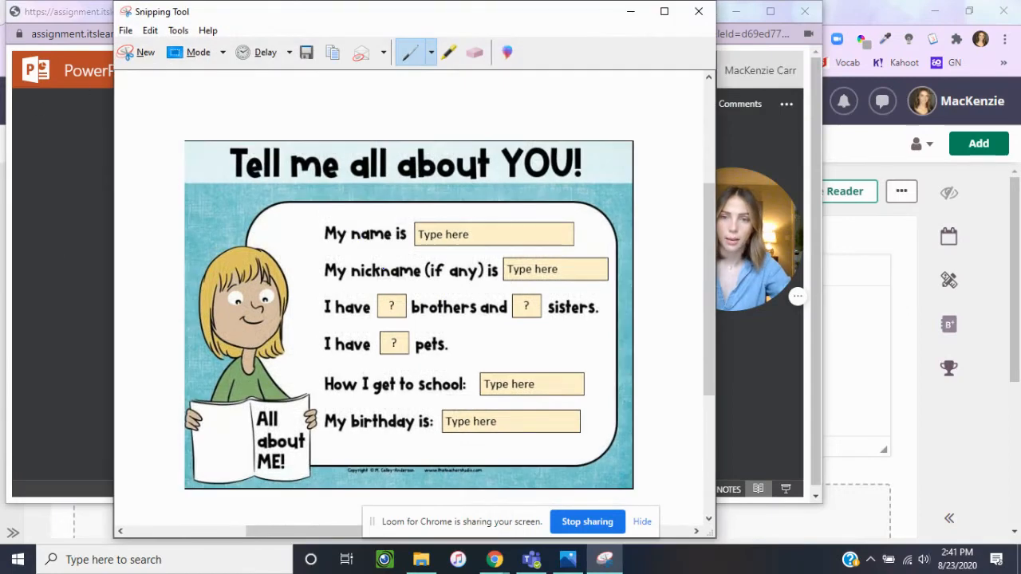
right_click(357, 240)
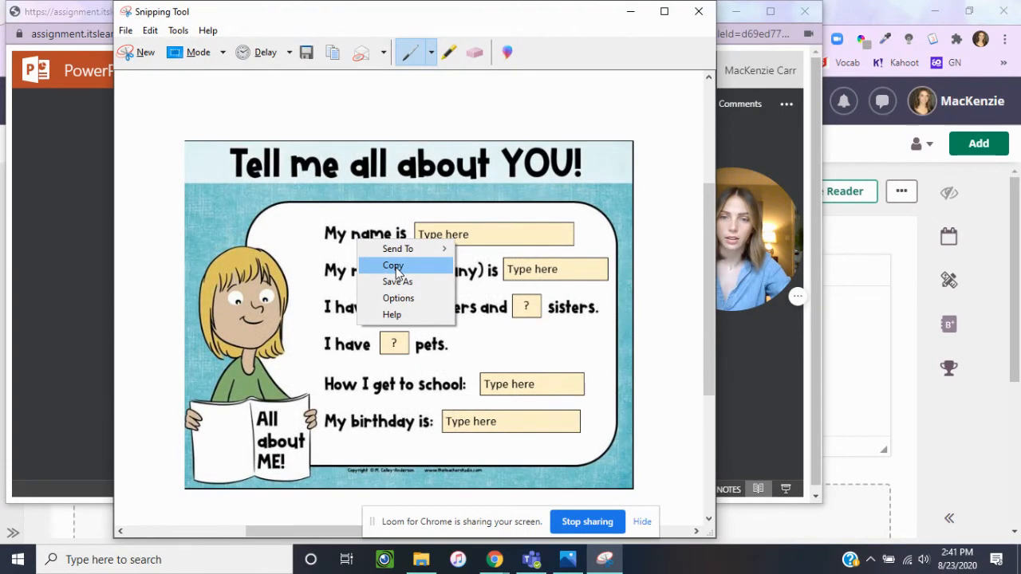
click(393, 266)
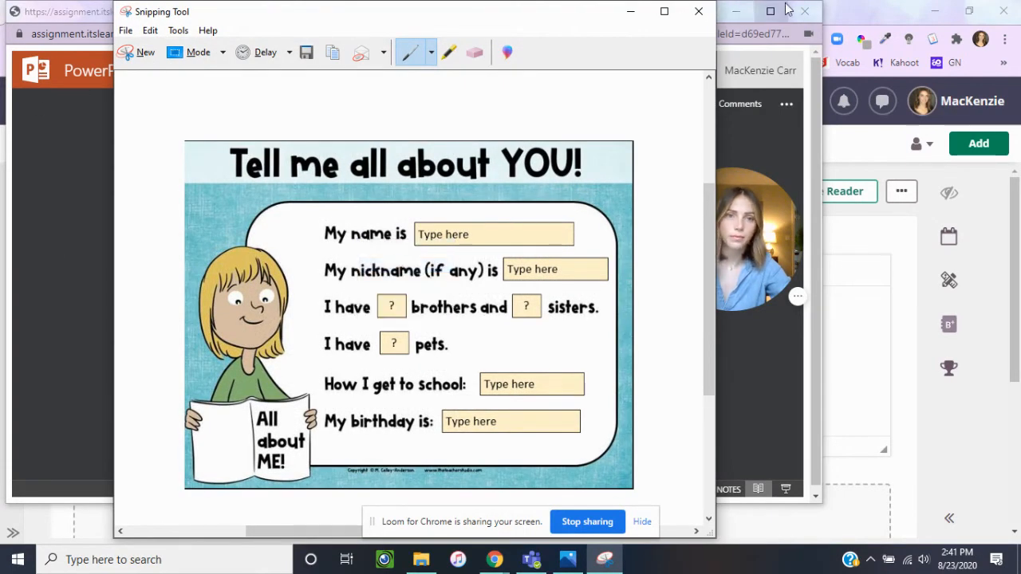
click(698, 14)
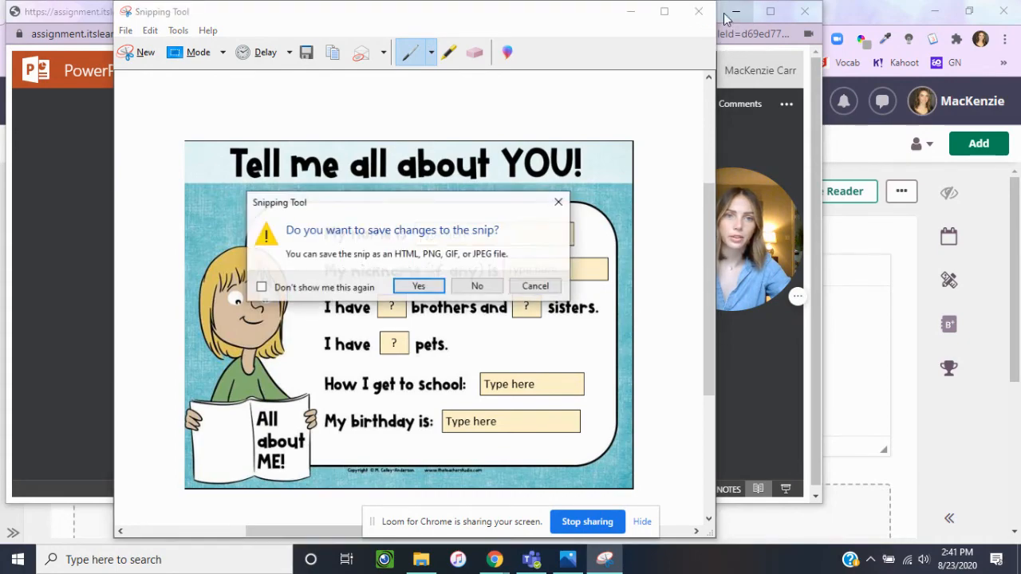